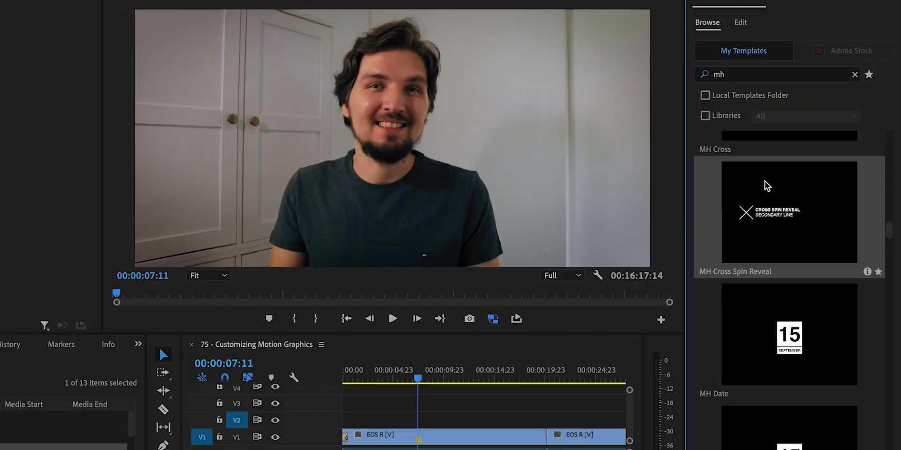
Step: Place the MH Cross Spin Reveal title on V2 above the footage and play it back
drag(789, 230, 419, 420)
key(space)
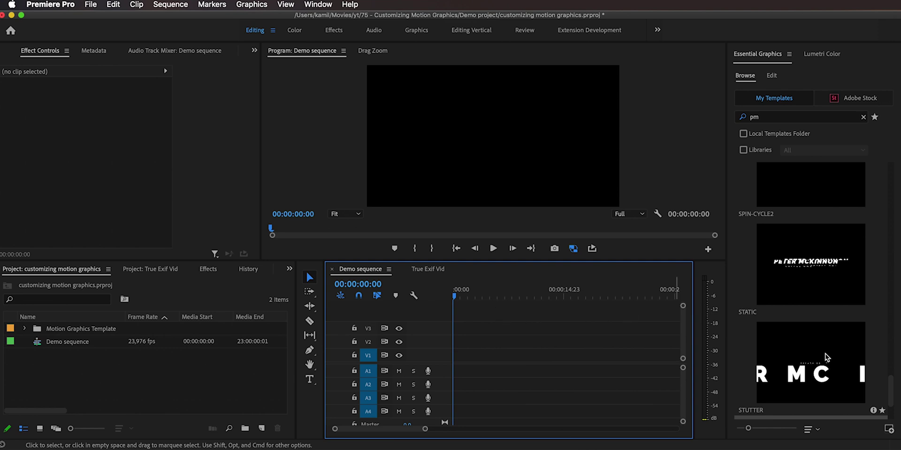
Step: Add the TRACKPAD template at 00:00 on V1 of the Demo sequence and play it
scroll(826, 358, down, 3)
drag(832, 376, 478, 354)
drag(798, 349, 453, 355)
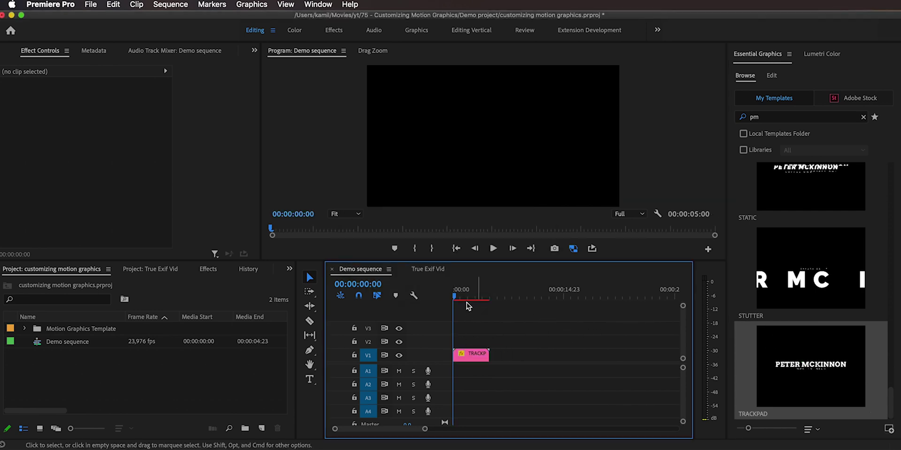
key(space)
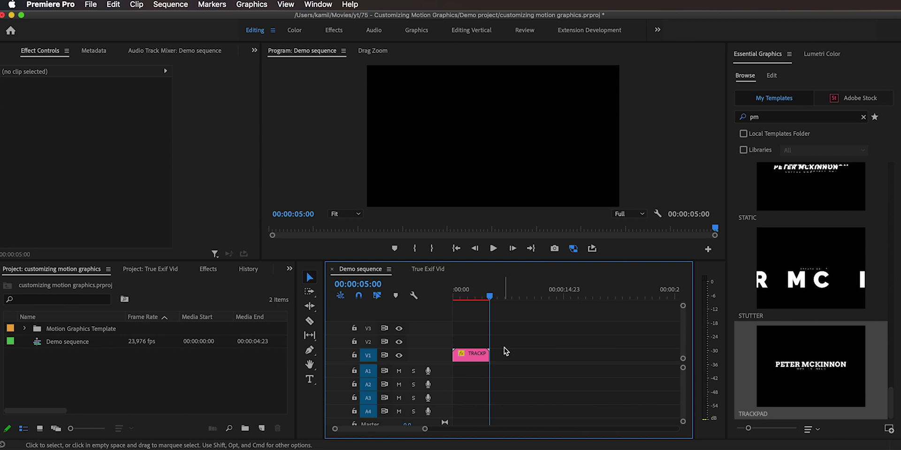
Step: Replace the title's first line, PETER MCKINNON, with 'My Tutorial'
click(472, 355)
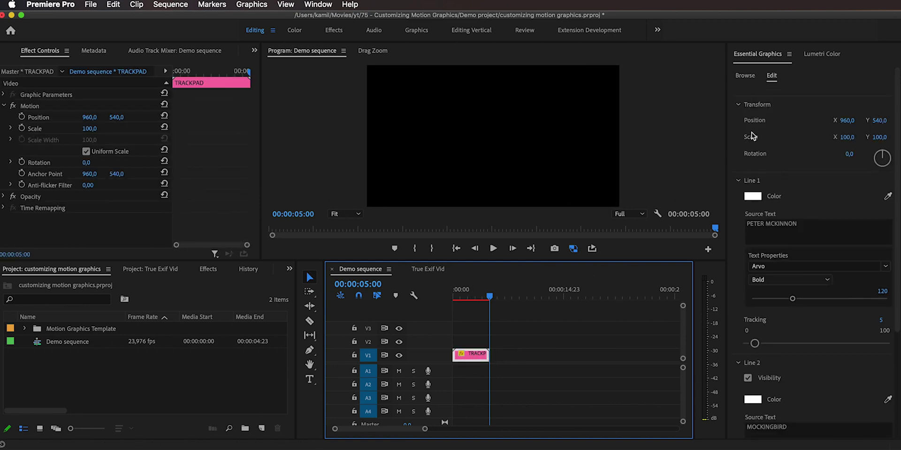
click(772, 76)
click(804, 224)
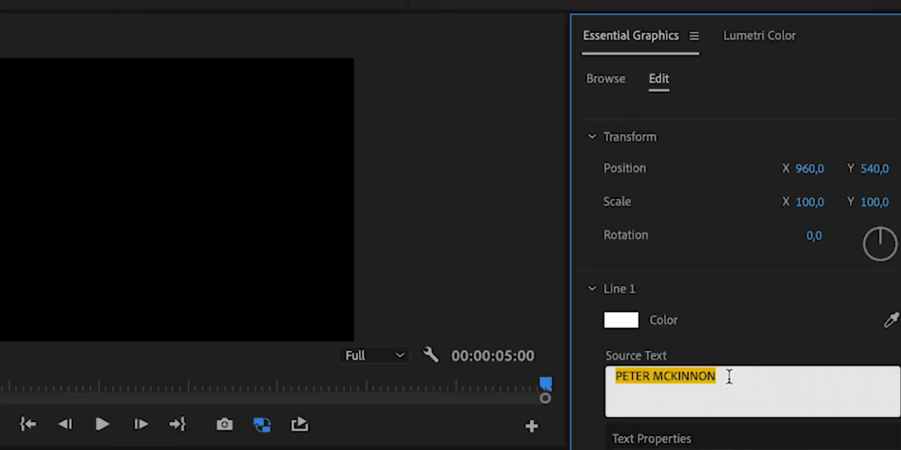
click(816, 226)
drag(751, 378, 613, 378)
text(My Tutorial)
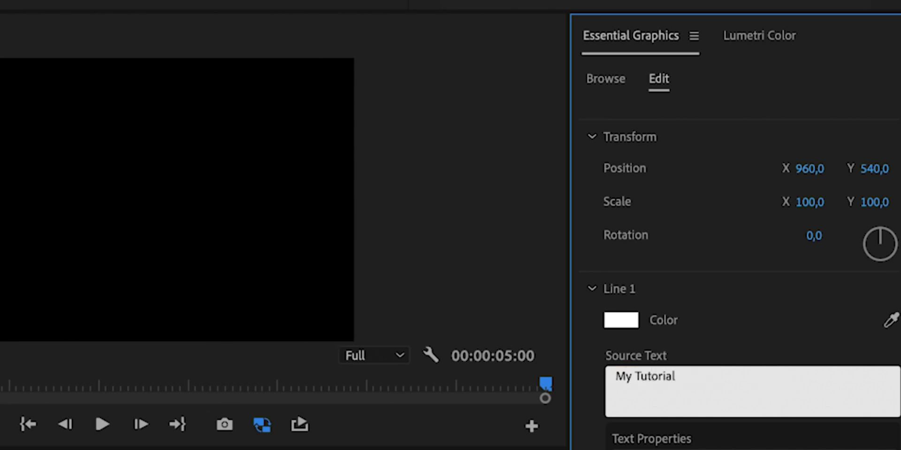
key(Escape)
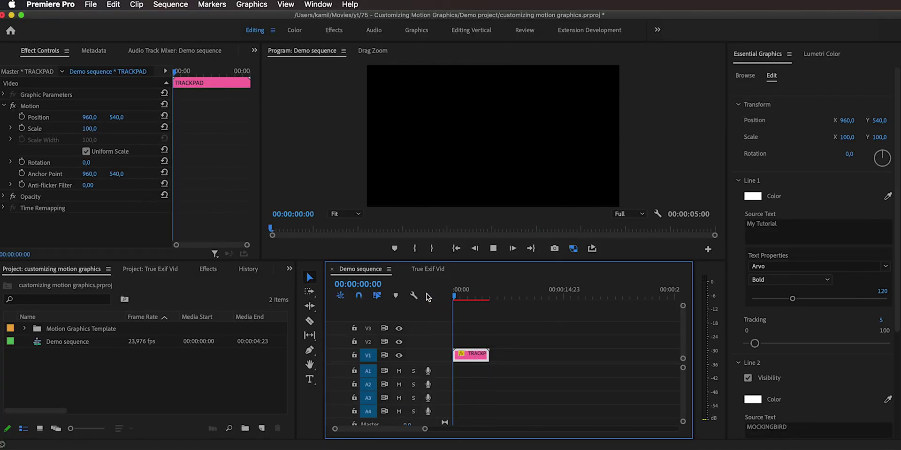
Step: Play the edited TRACKPAD title to preview it, then deselect the clip
key(space)
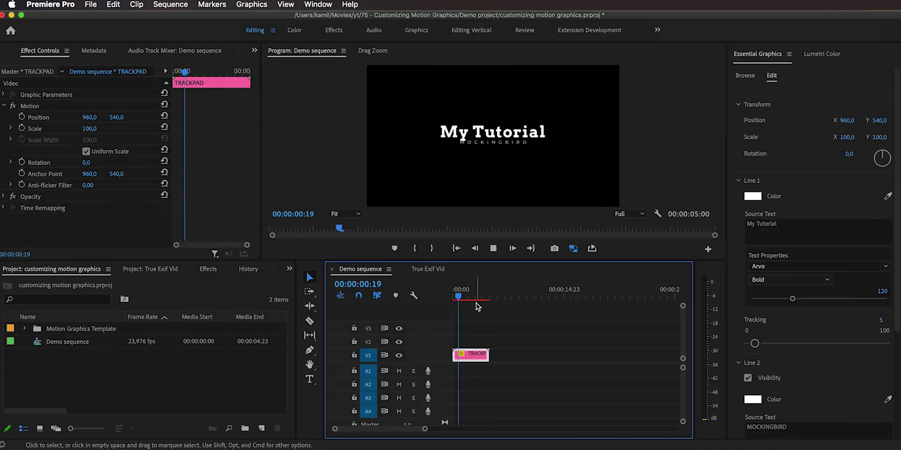
key(space)
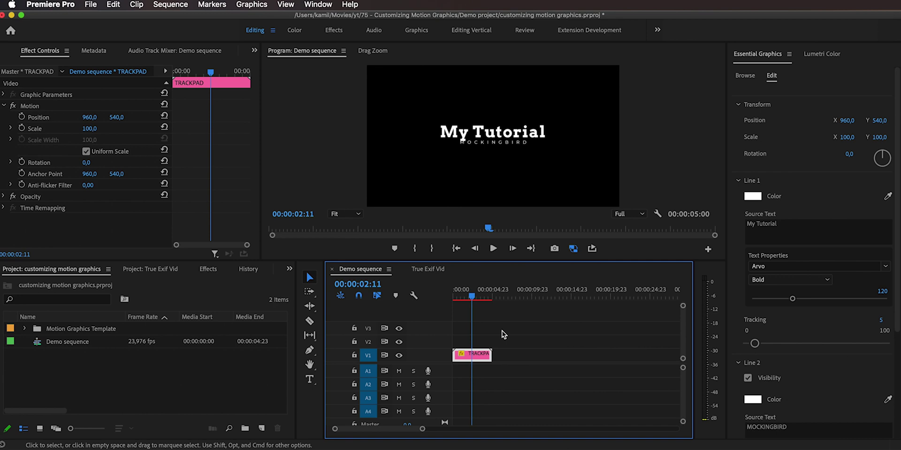
scroll(485, 349, up, 5)
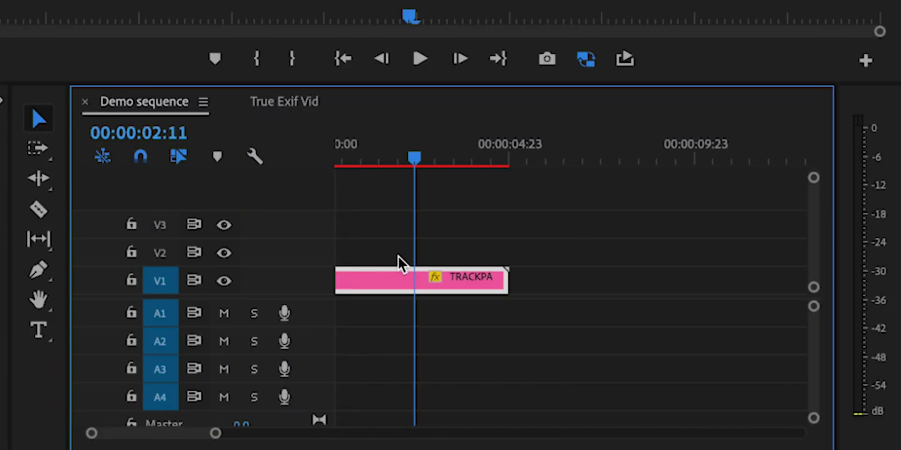
click(462, 235)
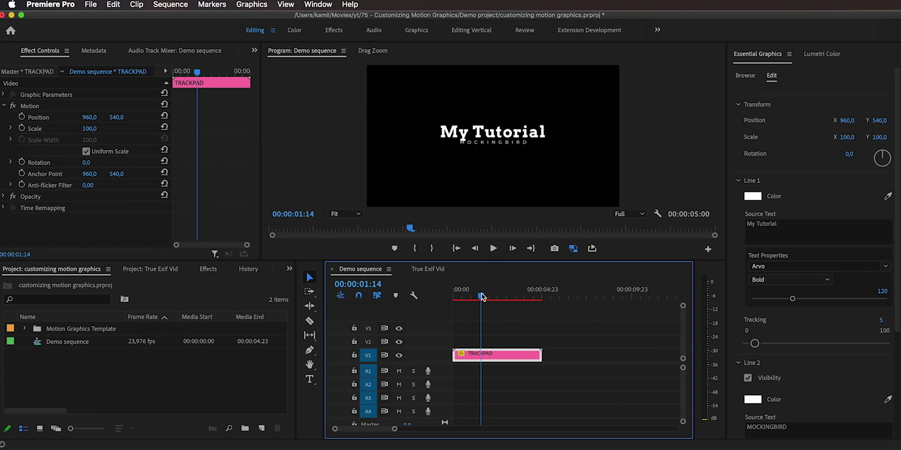
Step: Scrub and play through the TRACKPAD title, parking the playhead at 00:00:07:12
drag(482, 296, 498, 298)
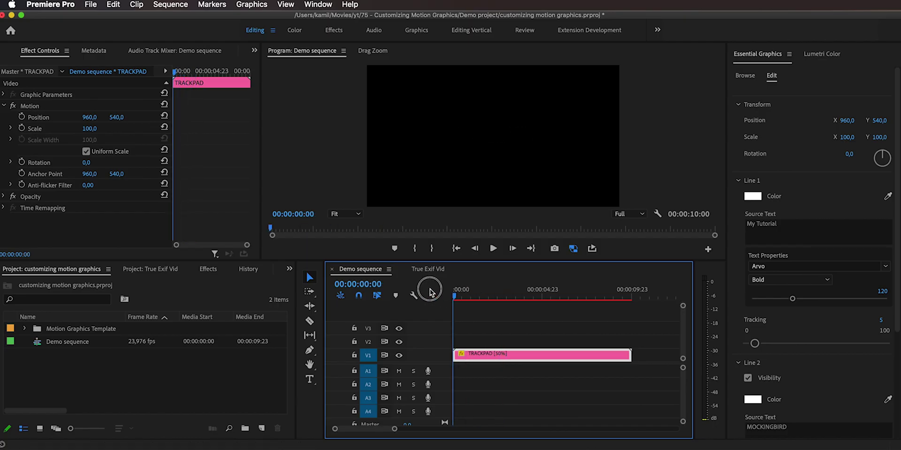
key(space)
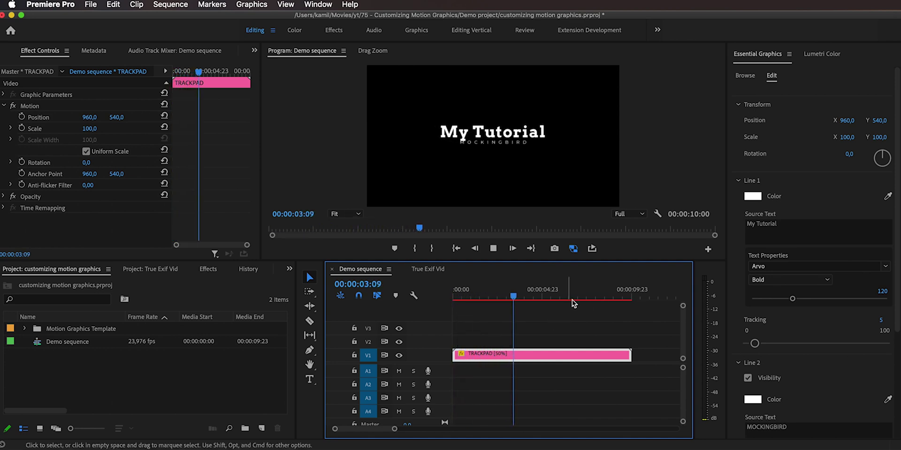
click(608, 297)
key(space)
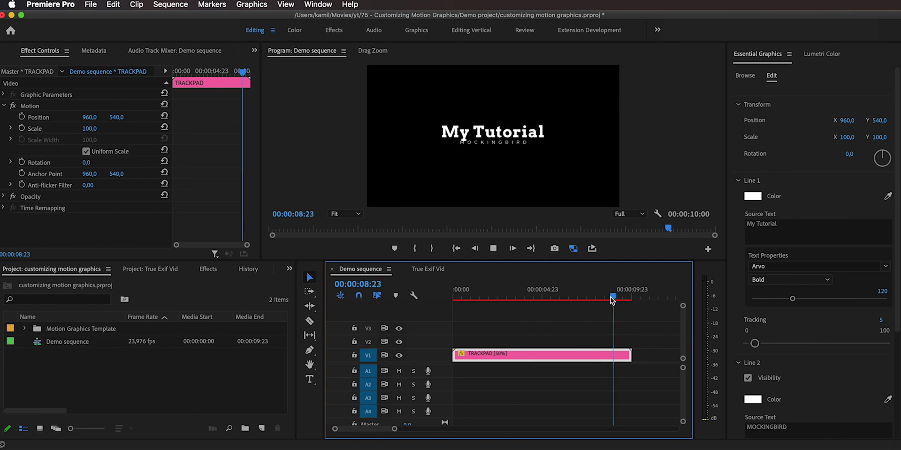
click(587, 297)
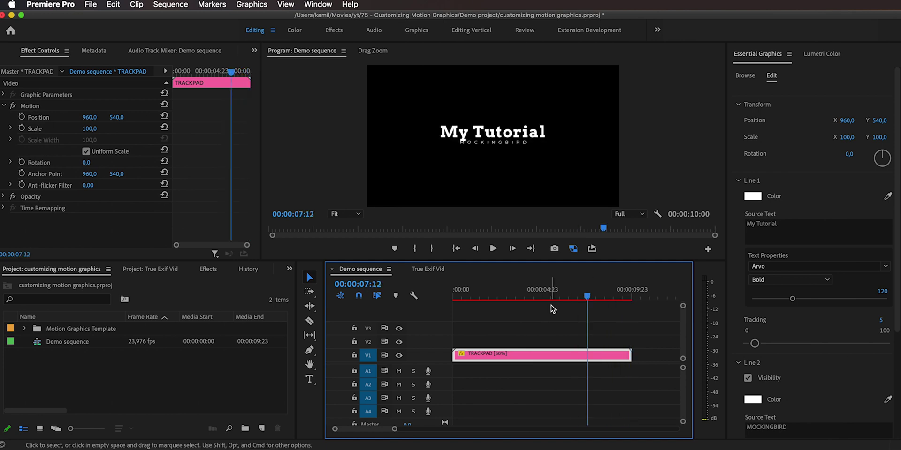
Step: Set the TRACKPAD clip's speed to 200% and play it from the start
right_click(503, 357)
click(546, 342)
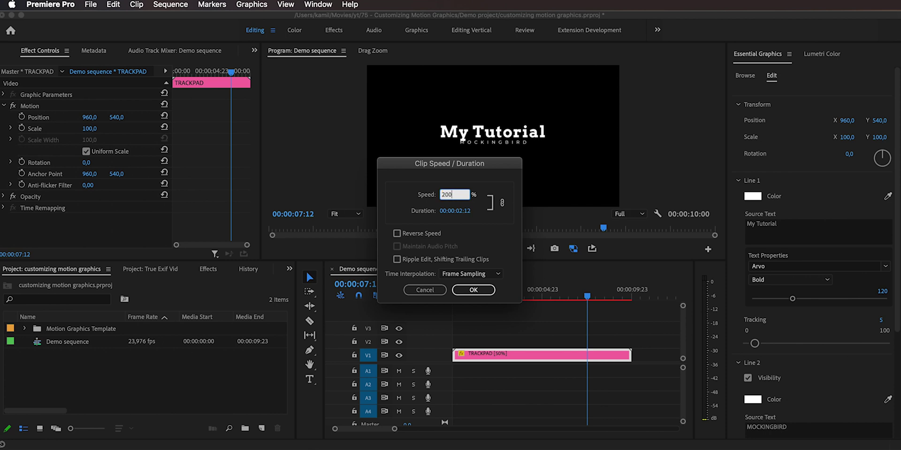
click(470, 291)
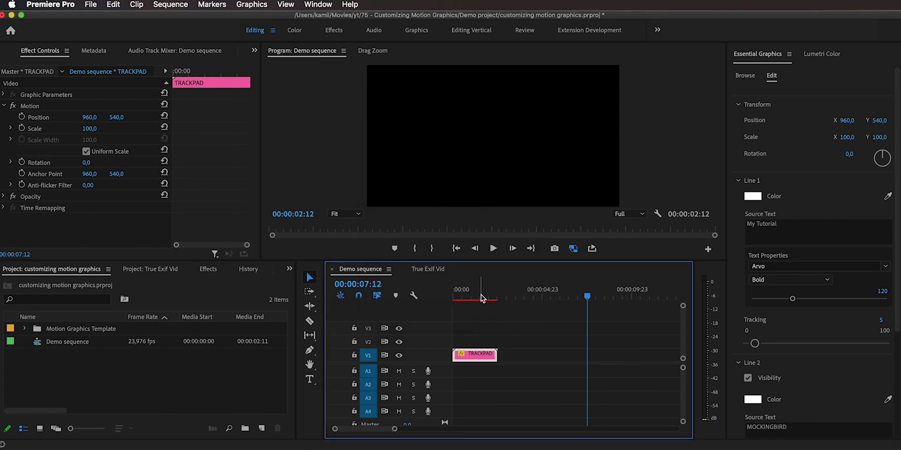
drag(482, 298, 412, 294)
key(space)
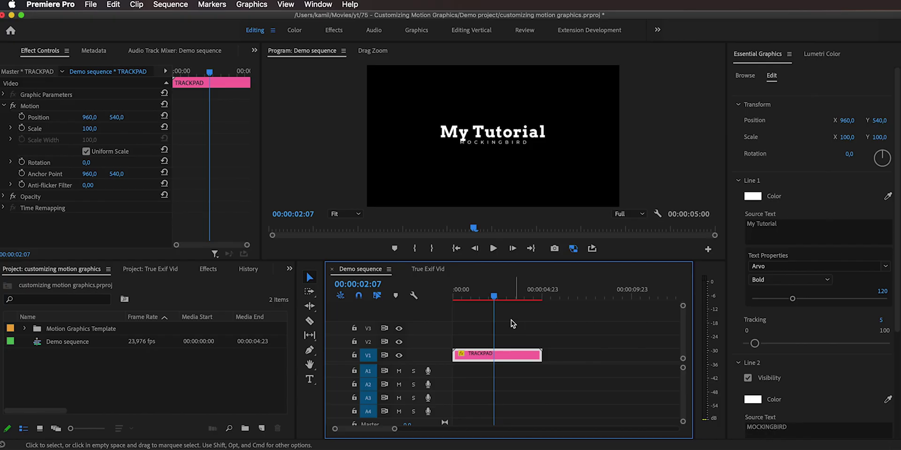
Step: Move the playhead to 00:00:02:15 where both title lines are visible
drag(493, 296, 499, 297)
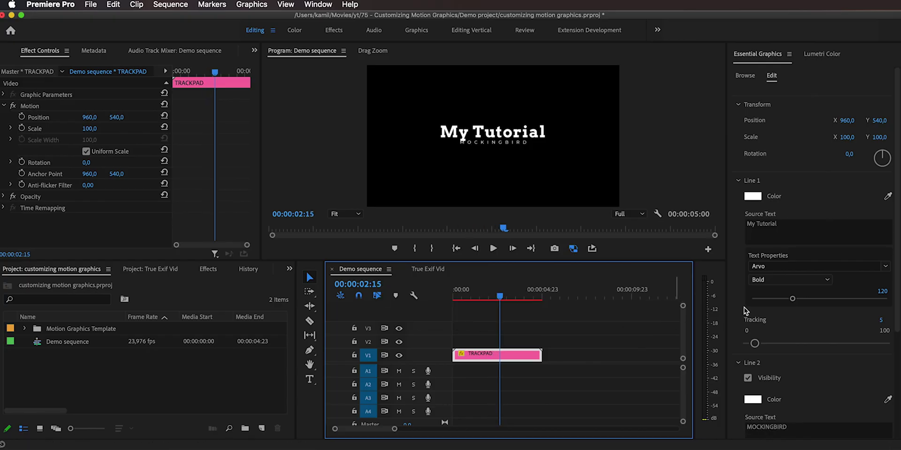
Step: Set Line 2 (MOCKINGBIRD) Position Y to 44 and rewind to the sequence start
scroll(744, 311, down, 6)
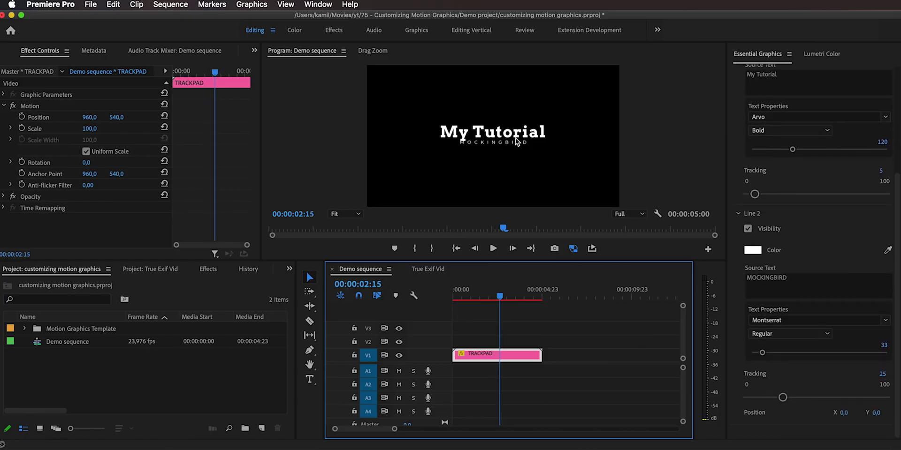
click(876, 412)
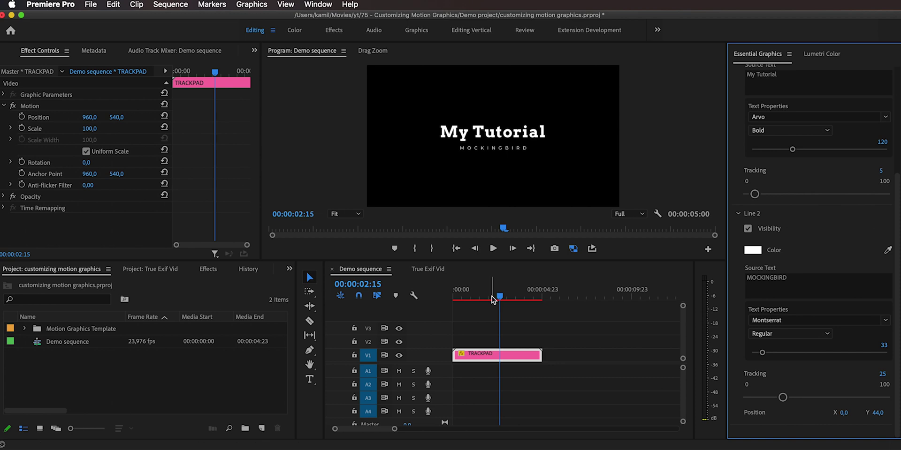
drag(492, 300, 471, 294)
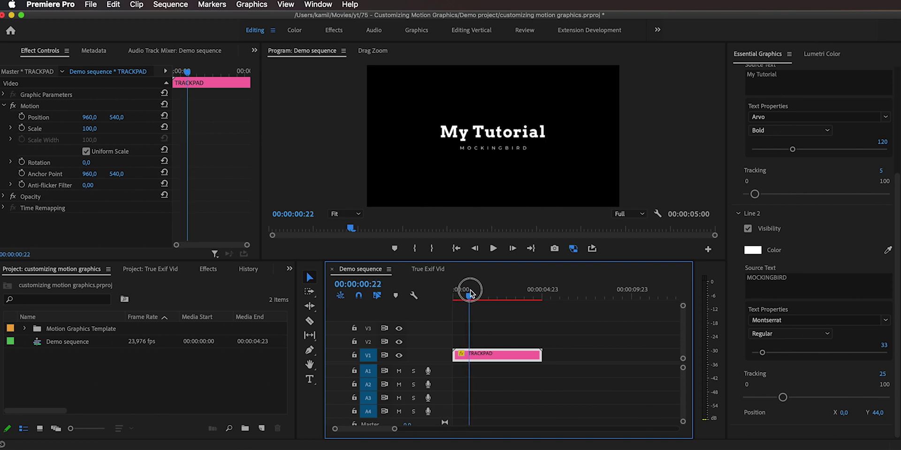
Step: Add two markers on the TRACKPAD clip, the second at 00:00:03:02
key(m)
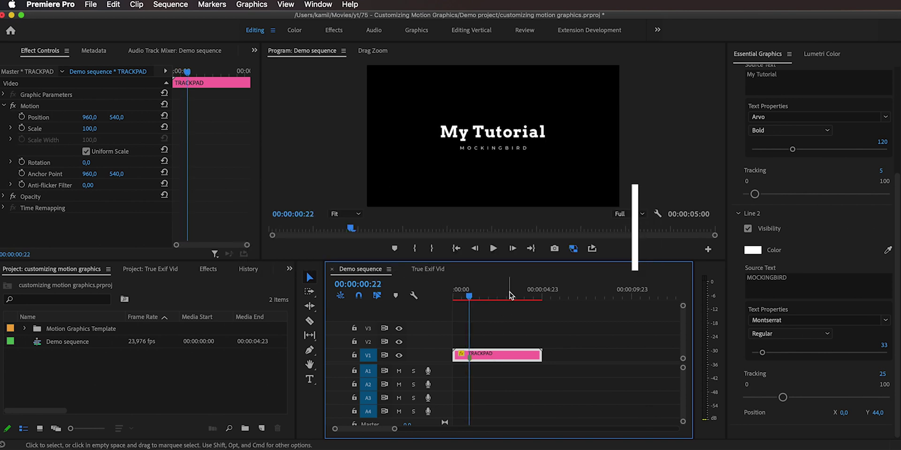
drag(501, 294, 529, 299)
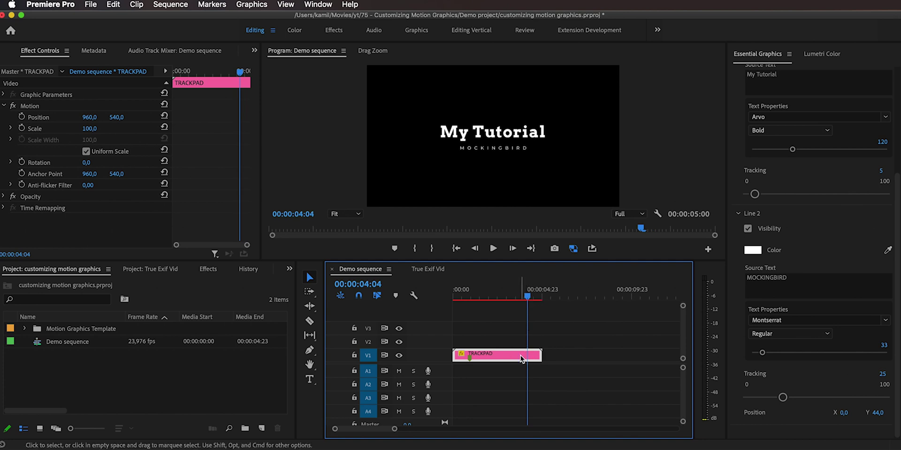
key(m)
drag(486, 295, 479, 296)
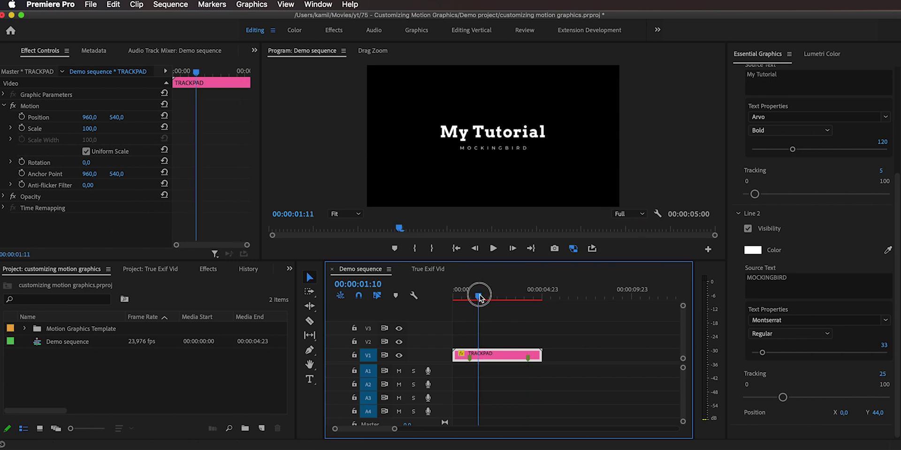
Step: Cut the title at 00:00:01:10, delete the middle piece, close the gap, and preview
key(c)
click(478, 355)
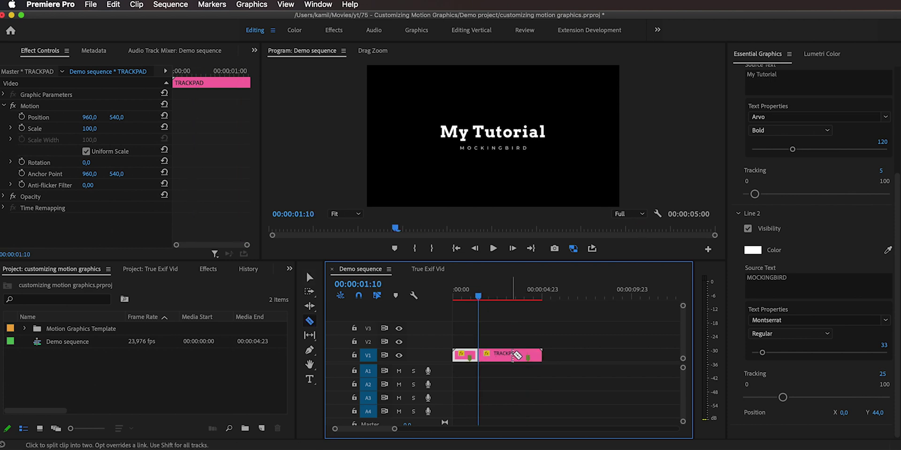
key(v)
click(503, 355)
key(Delete)
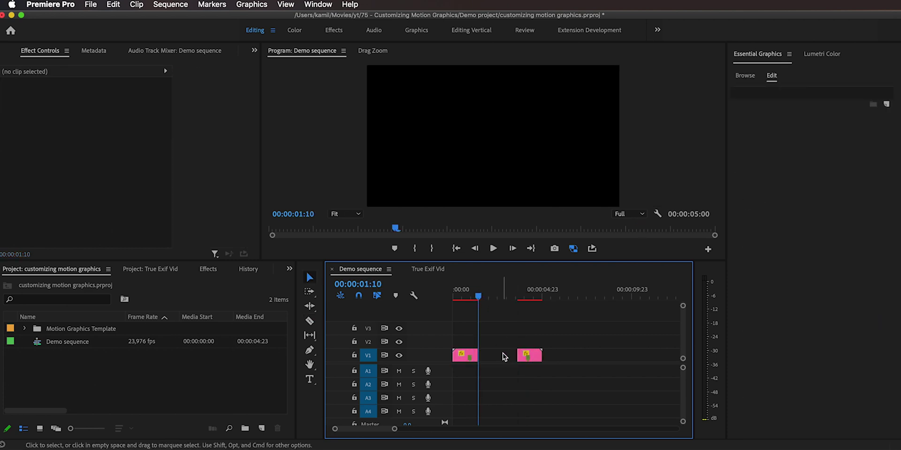
key(Delete)
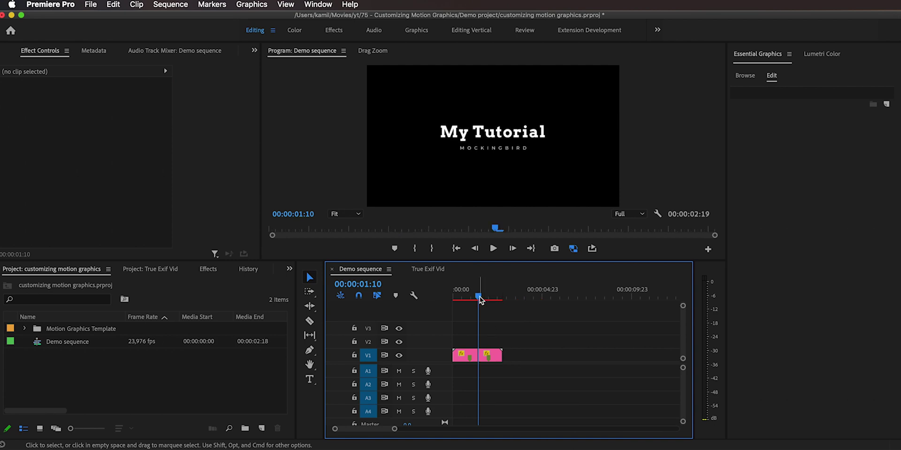
drag(478, 296, 434, 298)
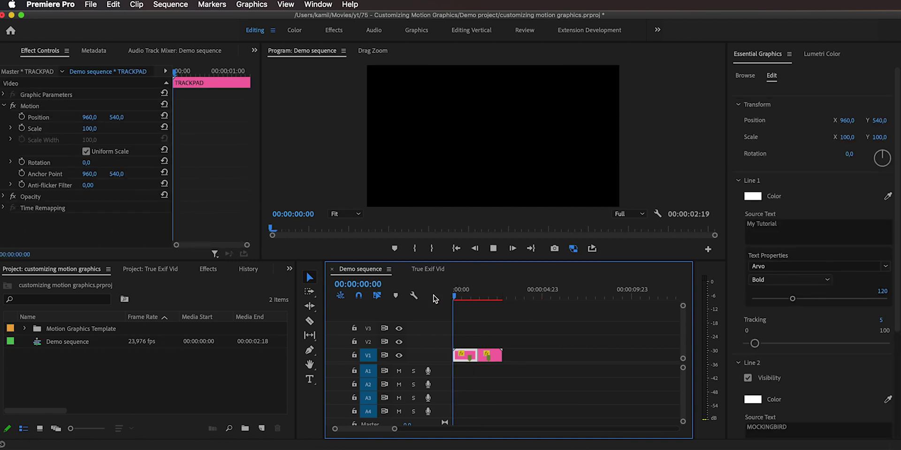
key(space)
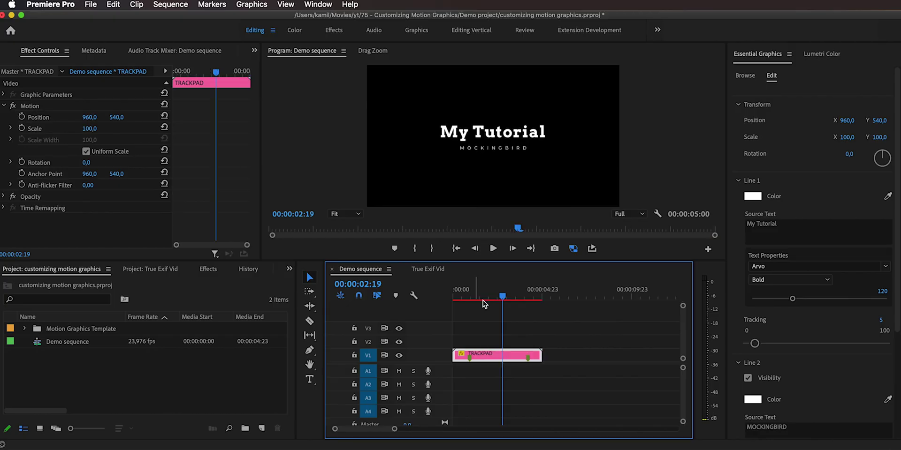
Step: Scrub through the title animation to find the cut point near 00:00:02:08
drag(499, 298, 491, 298)
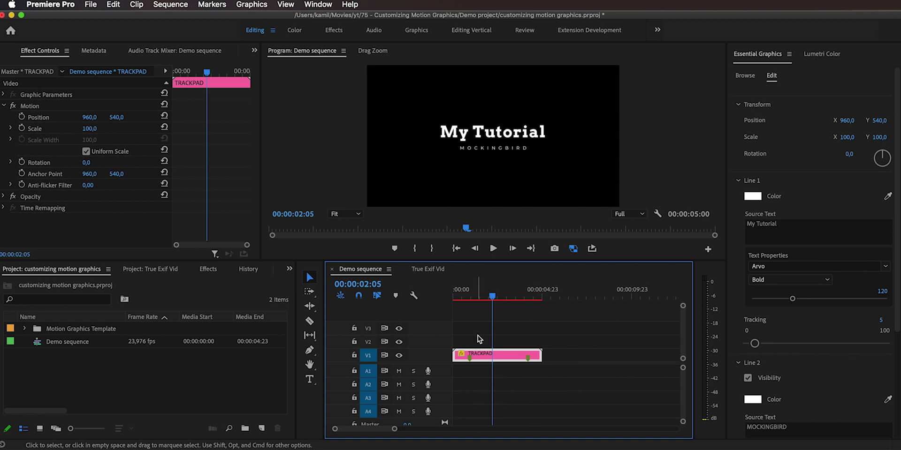
click(477, 299)
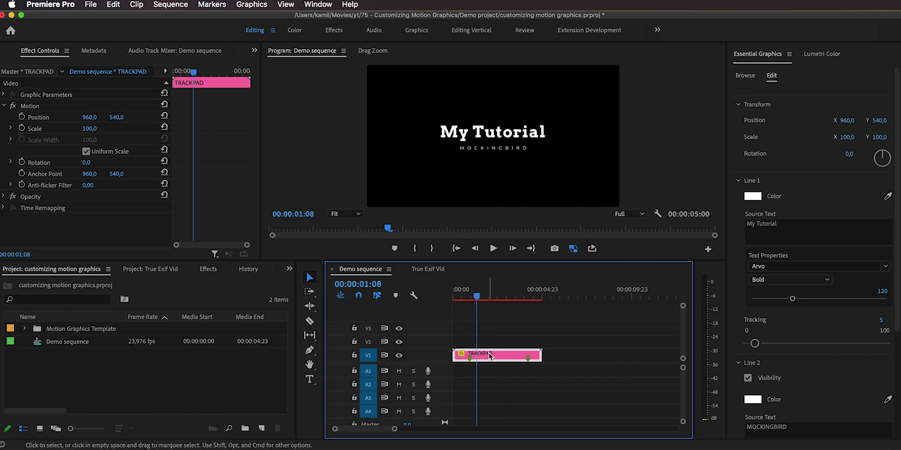
drag(519, 297, 498, 296)
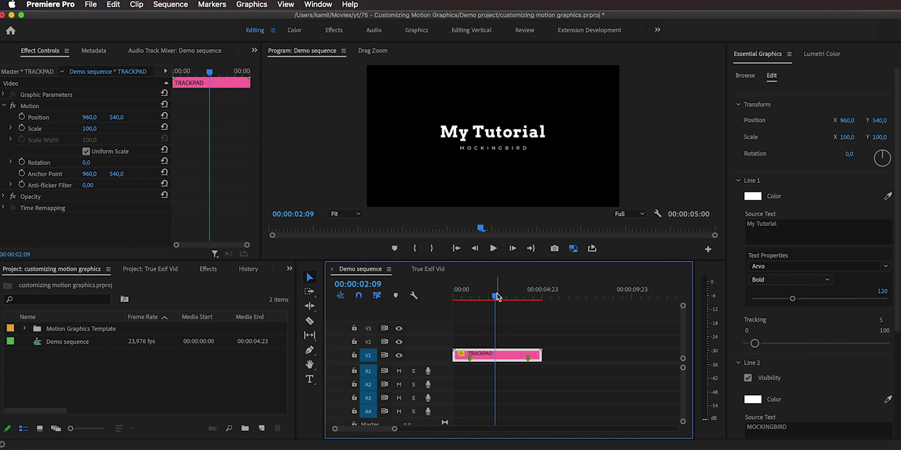
Step: Split the TRACKPAD title at the playhead and move the second piece later, leaving a gap
key(c)
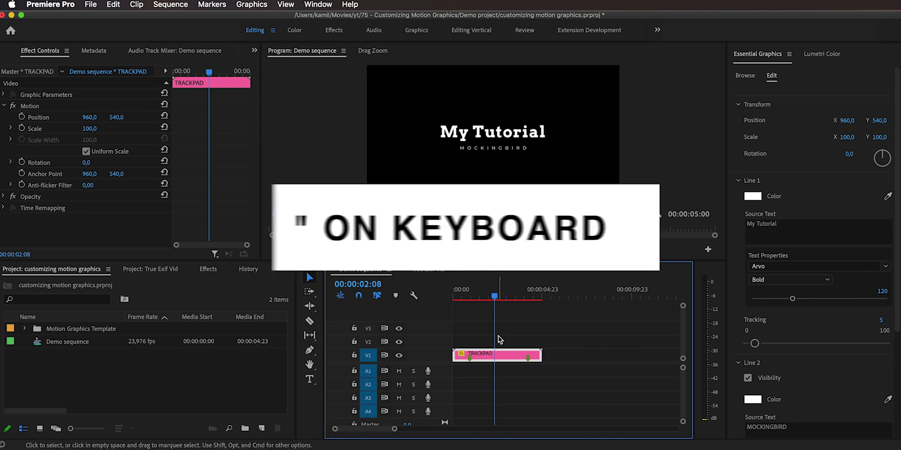
click(499, 355)
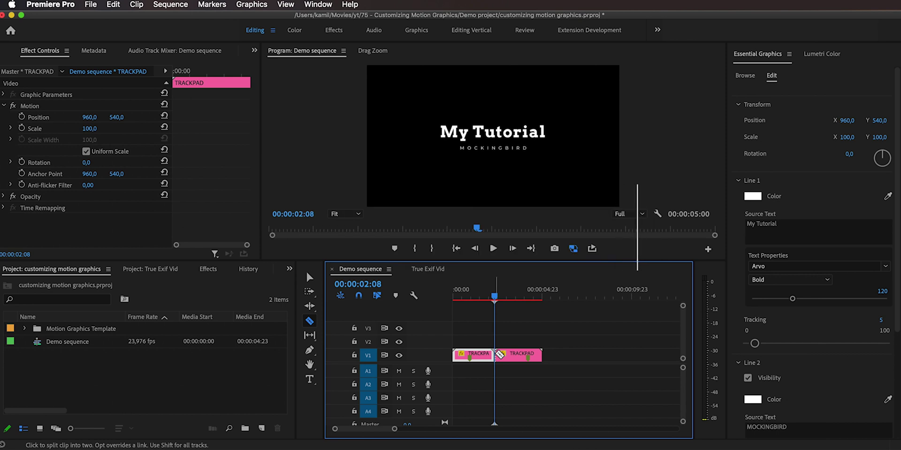
key(v)
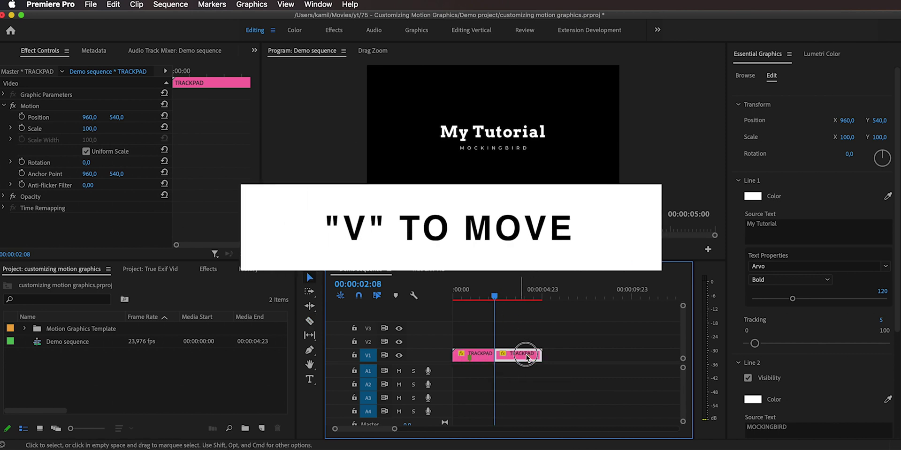
drag(569, 357, 569, 356)
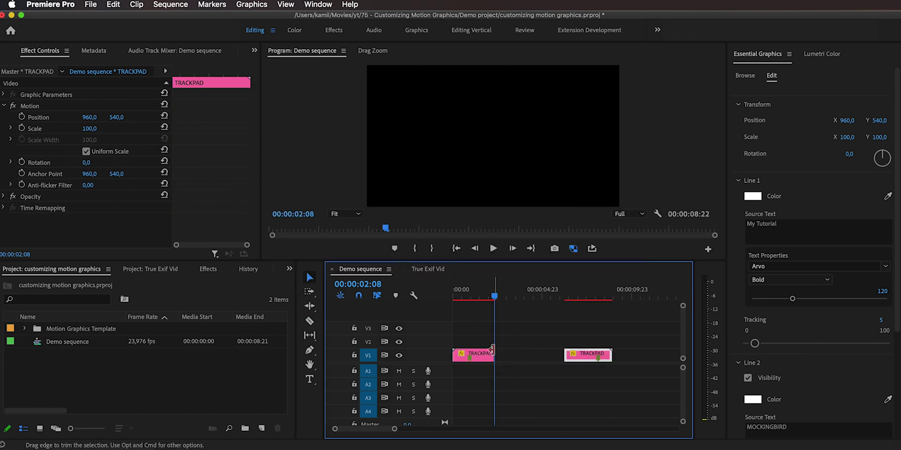
key(equal)
key(equal)
key(equal)
key(equal)
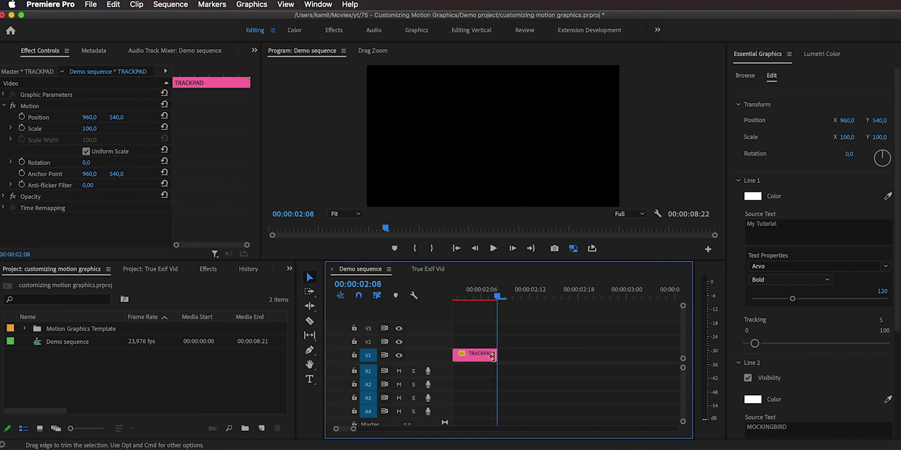
drag(497, 297, 489, 300)
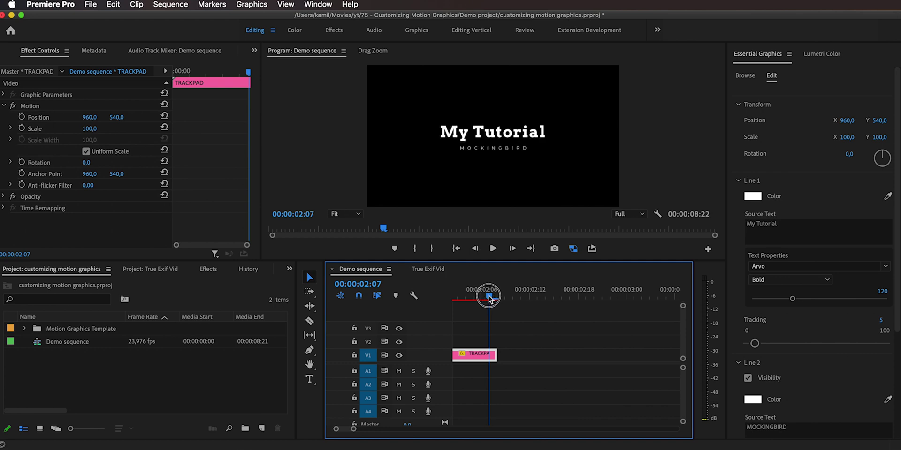
Step: Add a frame hold at 00:00:02:07 and drag the held piece longer toward the later clip
right_click(474, 358)
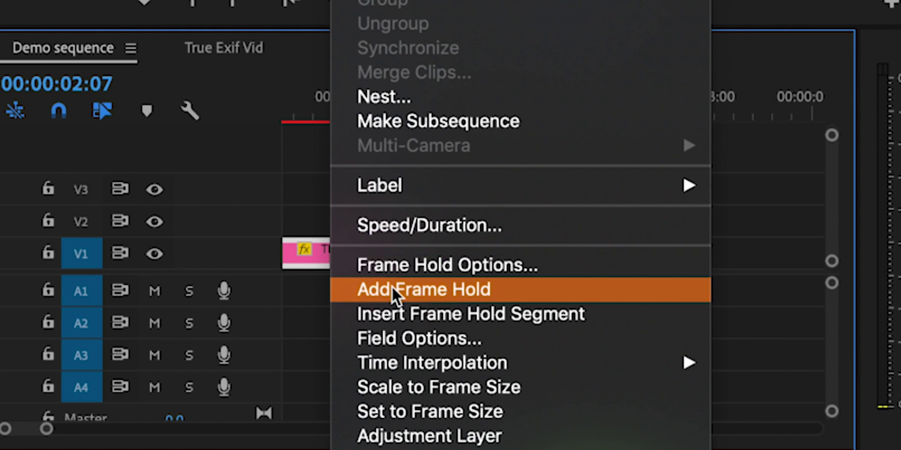
click(392, 290)
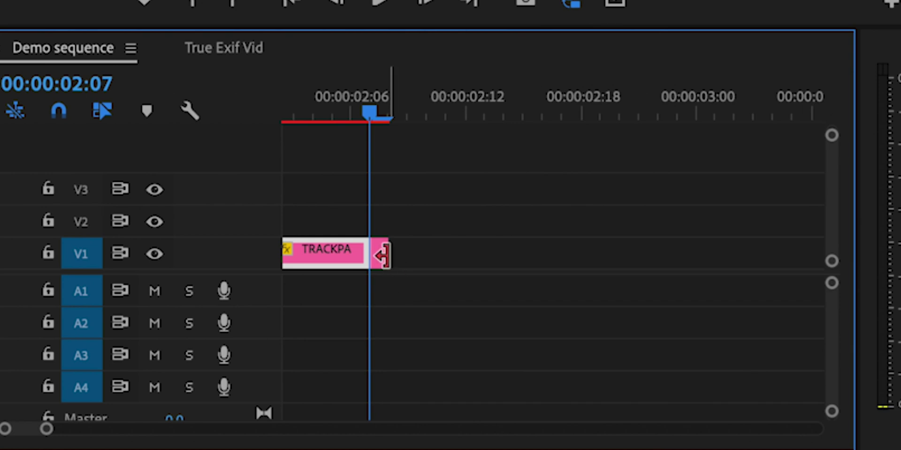
drag(382, 255, 539, 252)
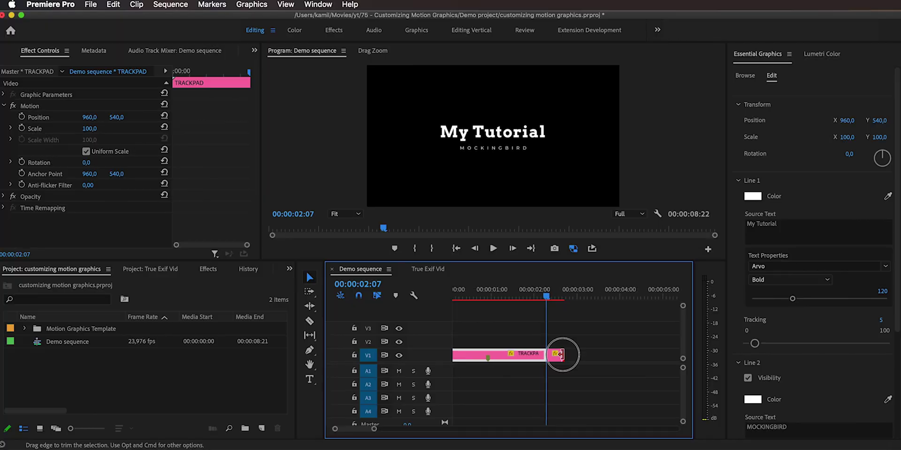
drag(562, 355, 612, 359)
scroll(612, 359, right, 2)
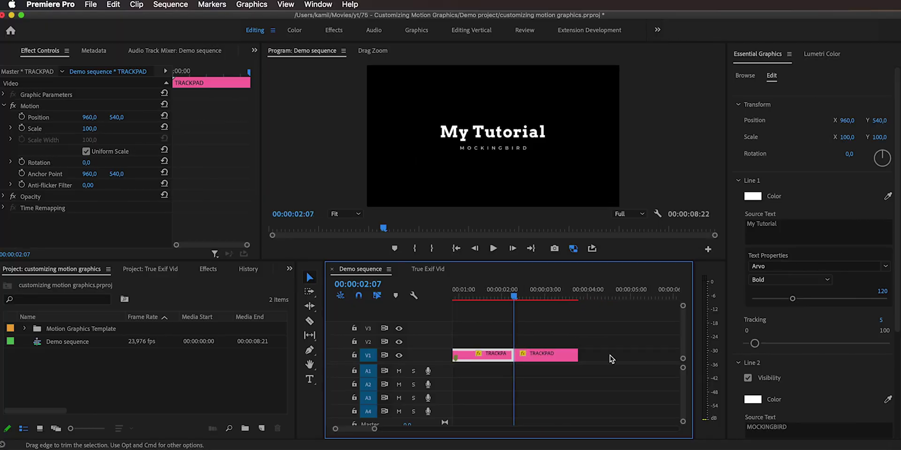
key(minus)
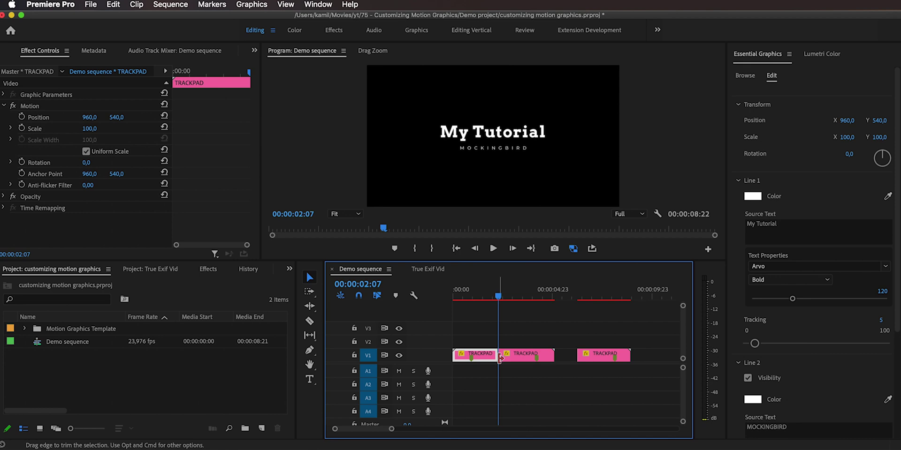
key(equal)
Step: Label the frame-hold clip Mango so it turns yellow
click(514, 357)
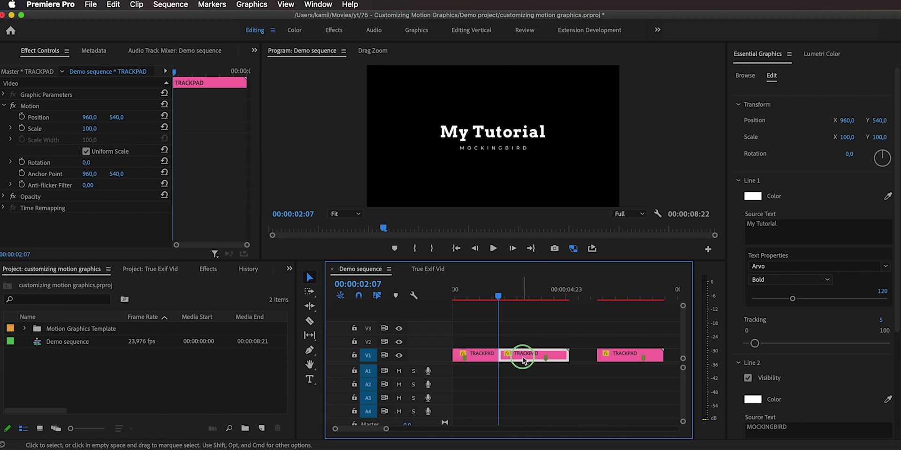
right_click(523, 358)
mouse_move(604, 327)
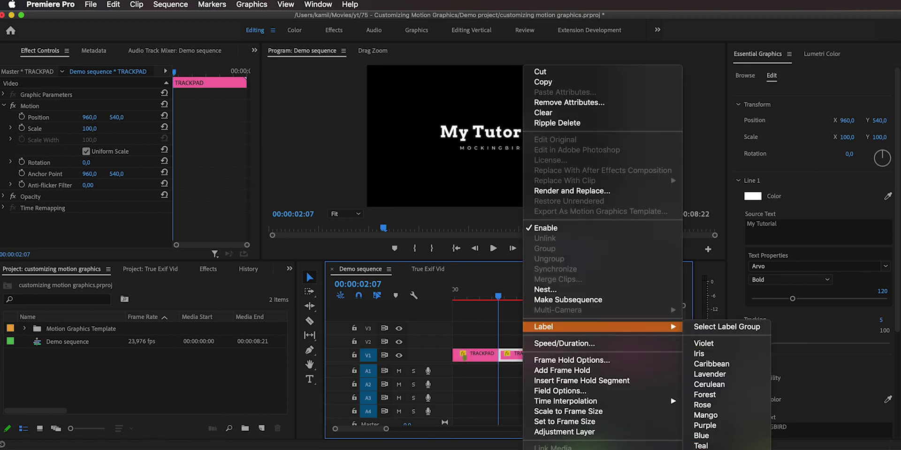
click(705, 416)
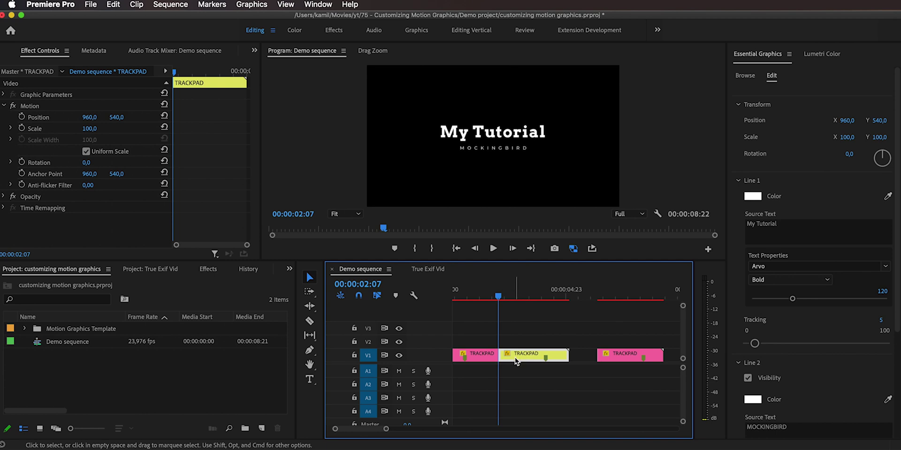
key(=)
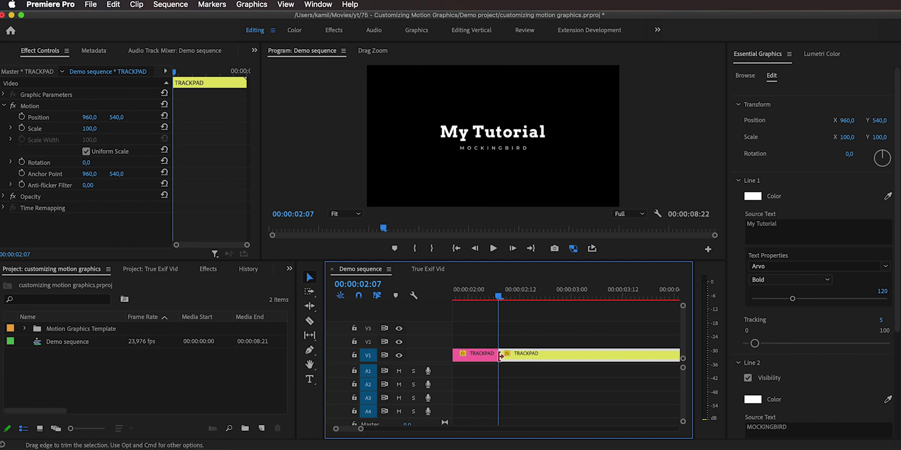
Step: Stretch the yellow frame-hold clip to 00:00:03:00 and return to the sequence start
click(487, 357)
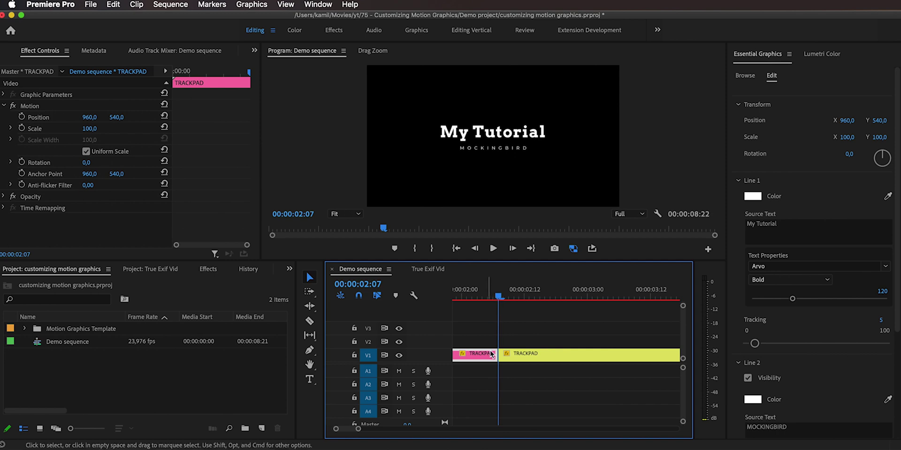
key(-)
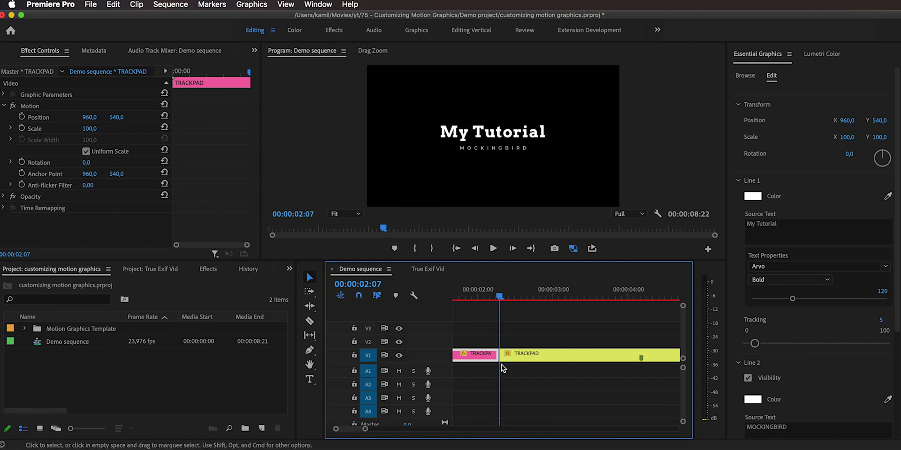
click(516, 356)
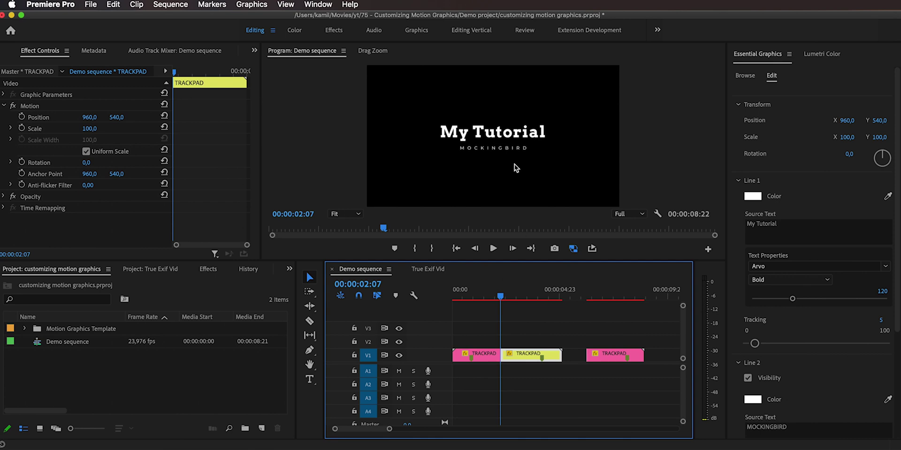
drag(562, 356, 586, 356)
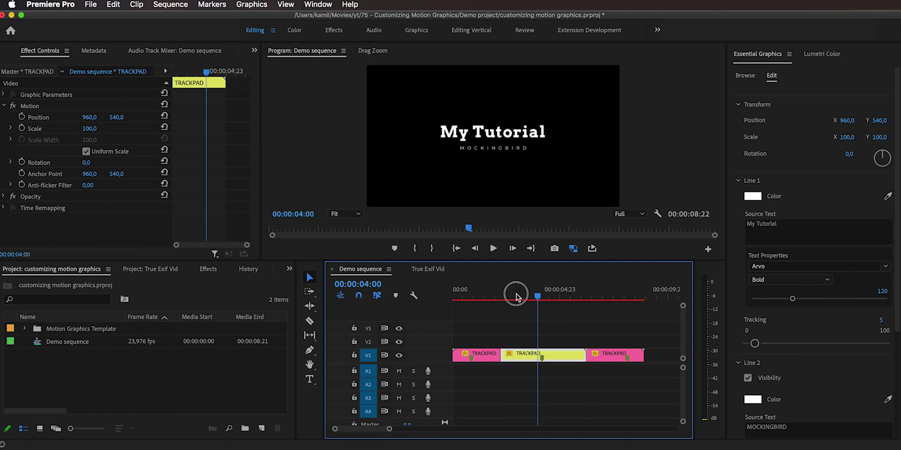
key(Home)
Step: Play back the Demo sequence from the beginning to review the title hold
key(space)
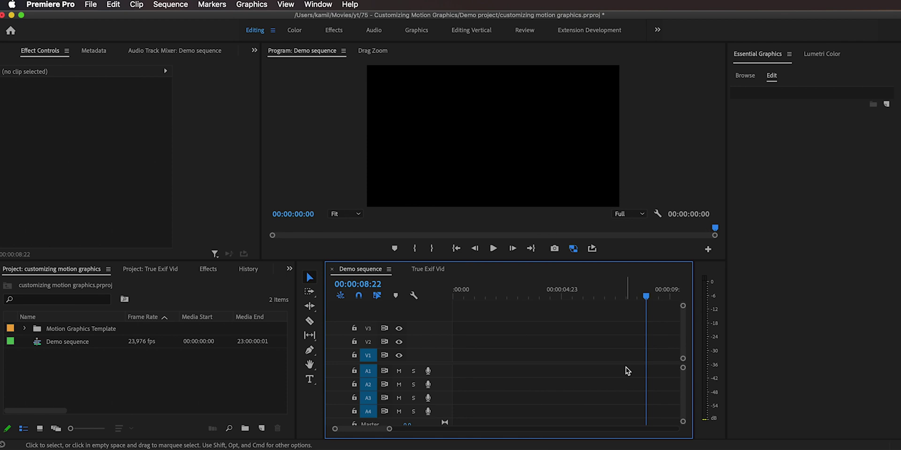
Step: Search the title templates for 'mh' and place MH 3D Rotate 02 on V1 at the sequence start
click(745, 77)
click(774, 115)
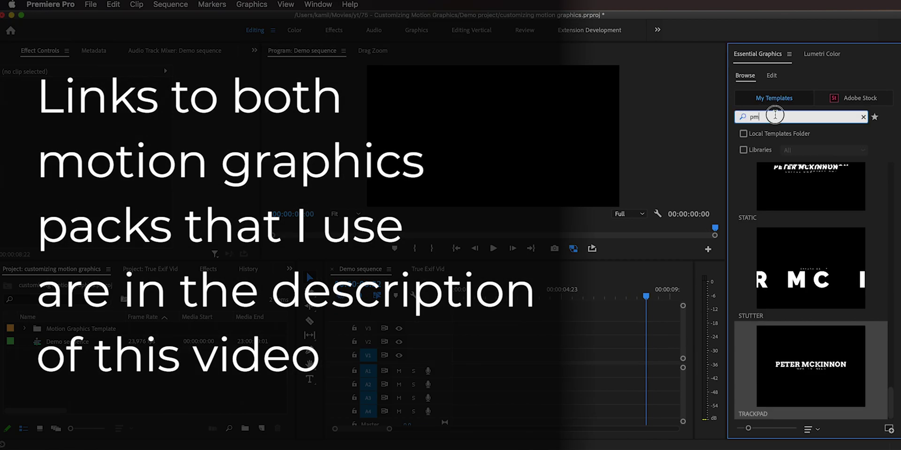
text(h)
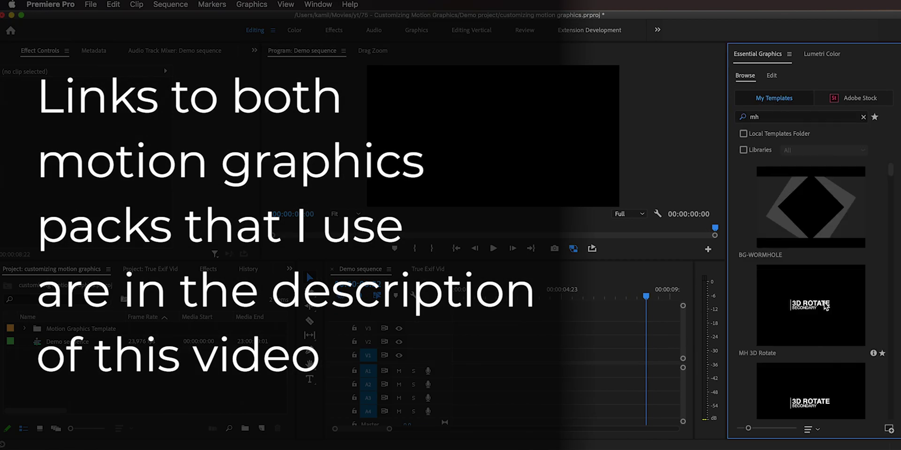
scroll(826, 306, down, 4)
drag(824, 306, 457, 355)
click(485, 293)
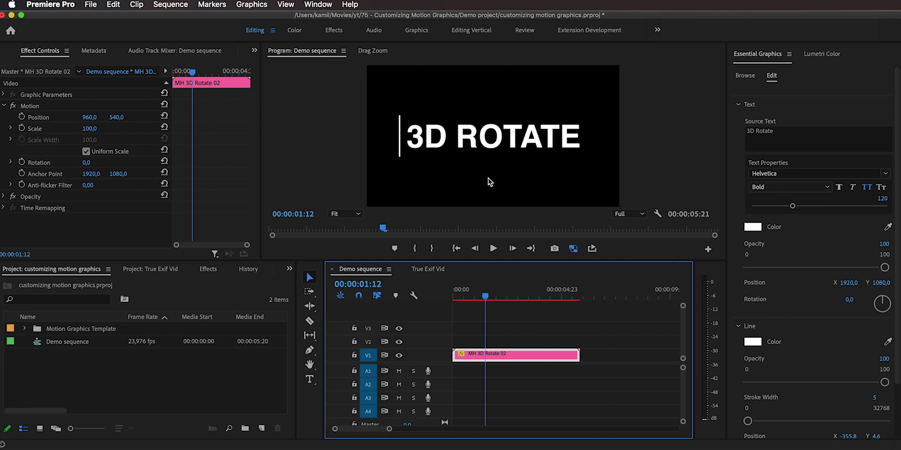
Step: Fit the title clip to the frame size and move it to the upper left of the frame
right_click(500, 359)
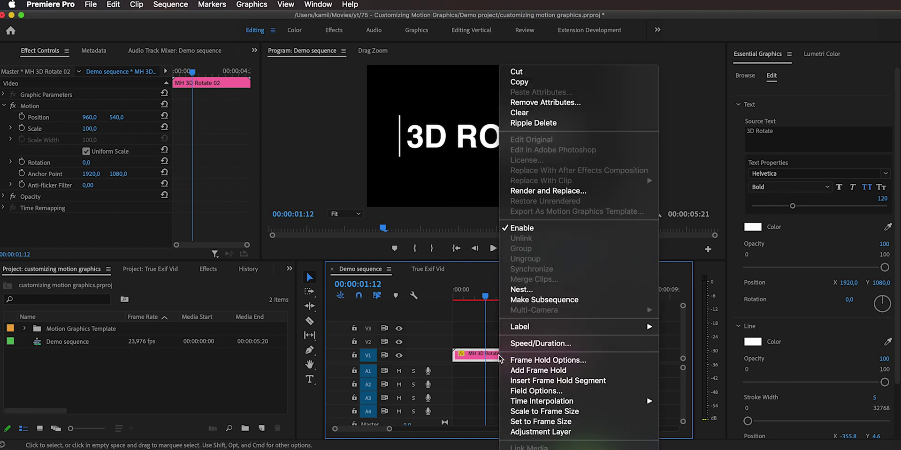
click(559, 423)
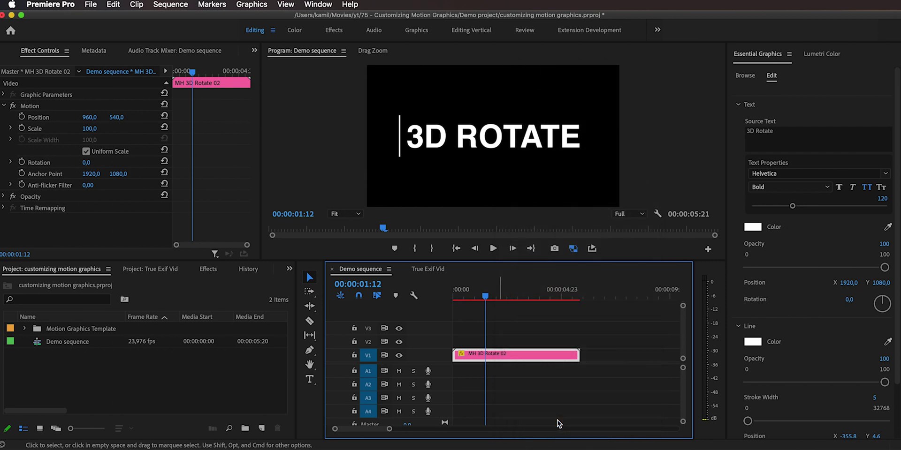
click(60, 118)
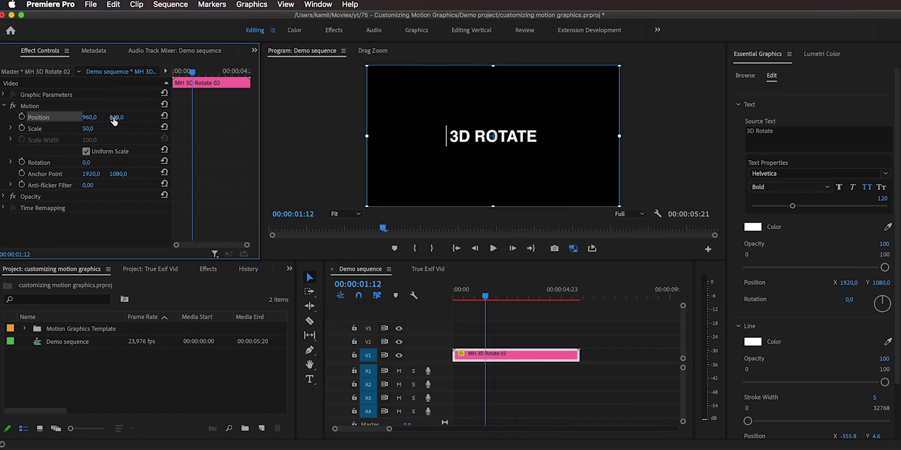
drag(500, 170, 431, 121)
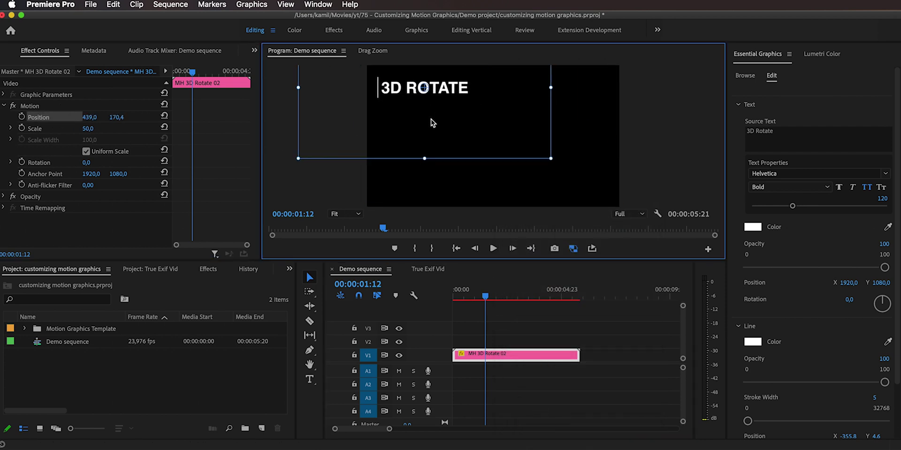
Step: Change the title's text to 'Sh. Speed 1/500s'
click(762, 140)
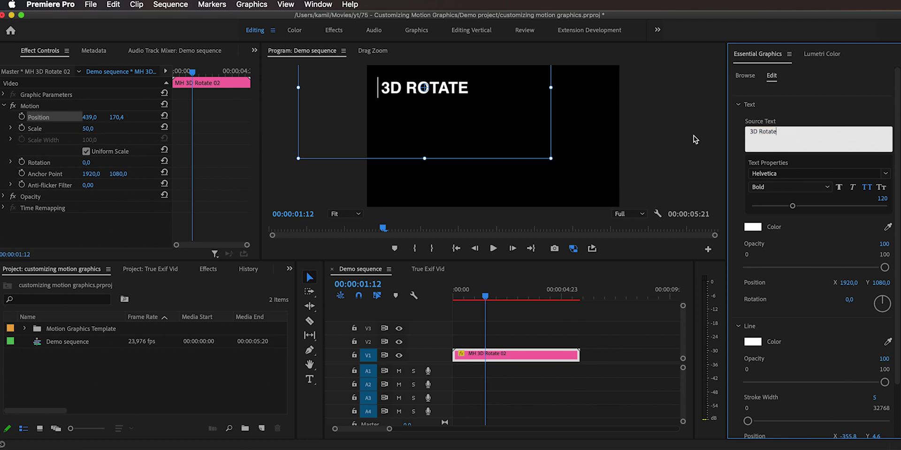
text(Sh. Speed 1/500s)
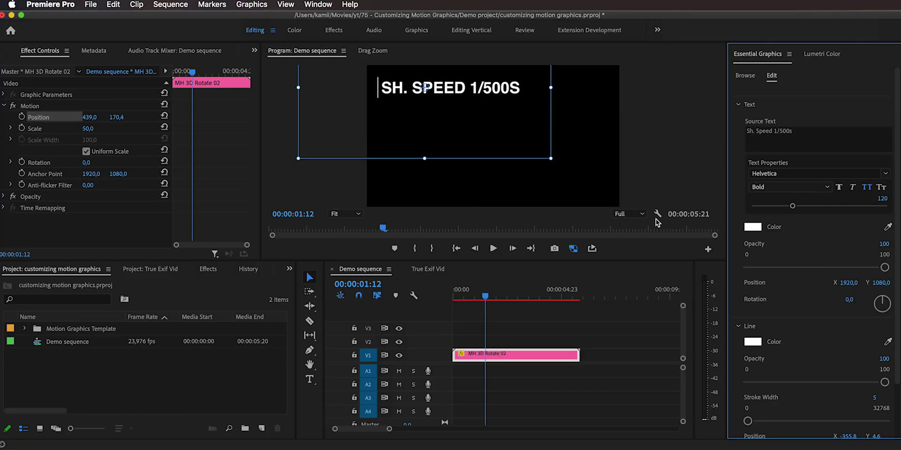
click(497, 345)
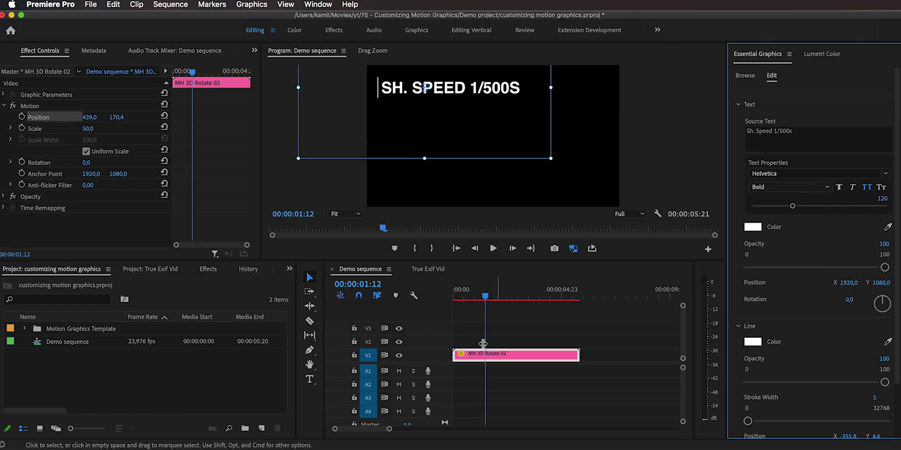
Step: Duplicate the title onto V2, move it lower and make it read 'Aperture f/2.8'
mouse_move(500, 357)
mouse_down()
mouse_move(493, 346)
mouse_move(512, 347)
mouse_up()
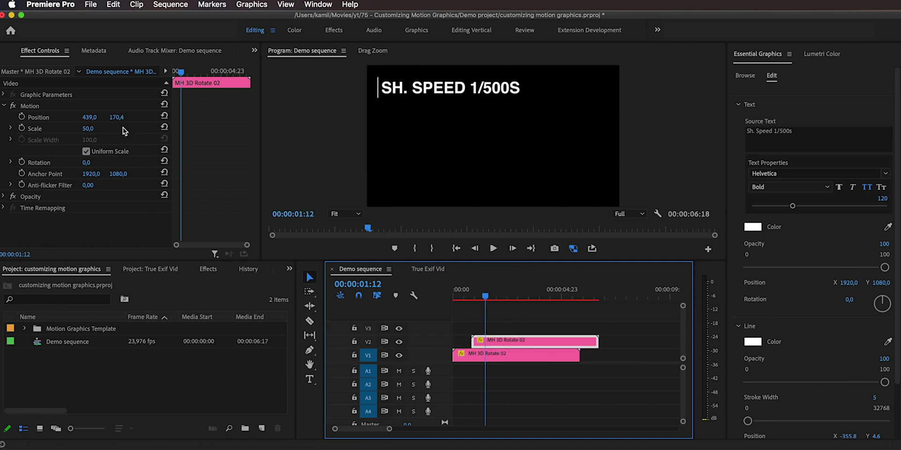
drag(116, 117, 206, 117)
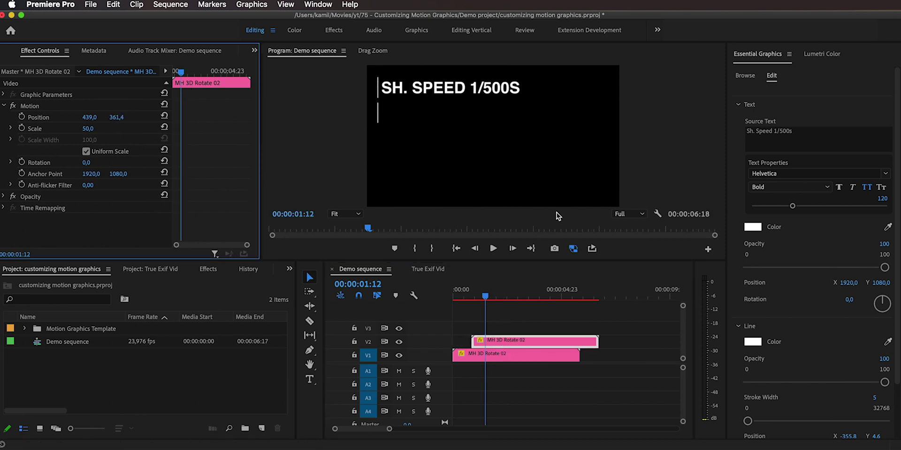
click(530, 293)
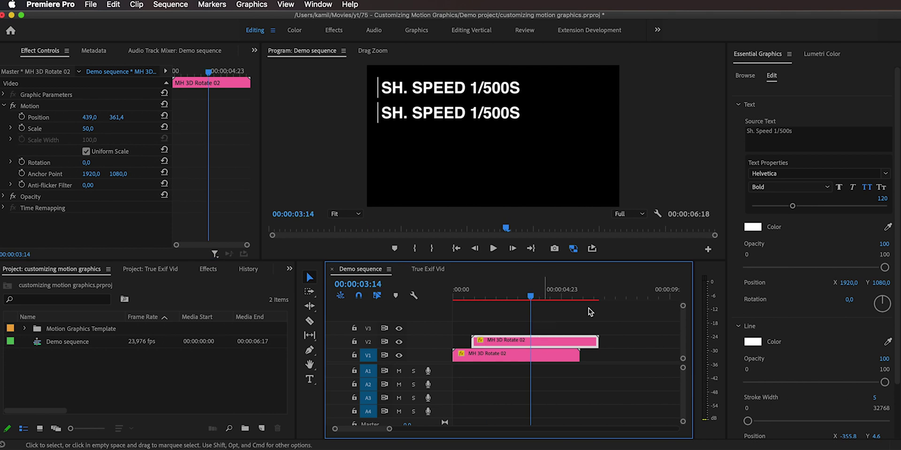
click(822, 132)
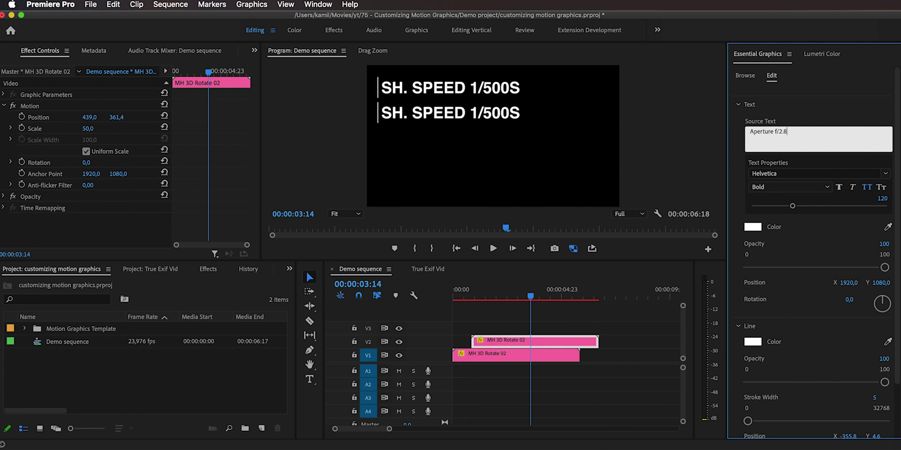
click(734, 141)
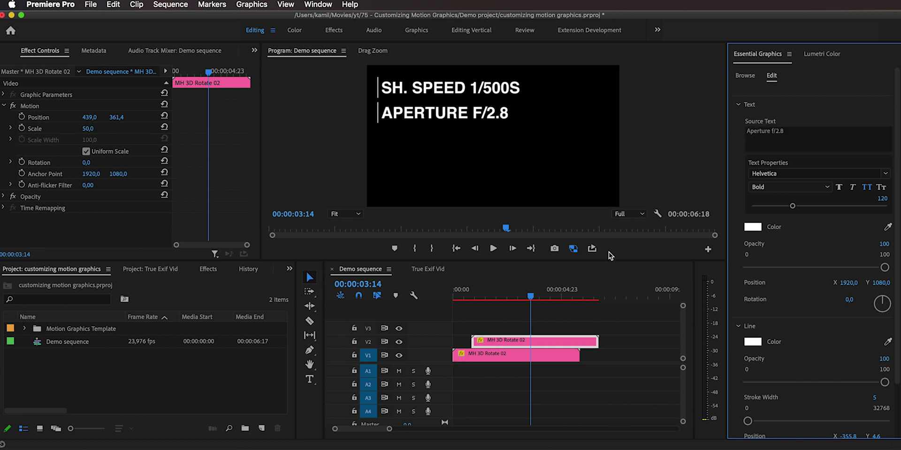
Step: Duplicate a slightly later copy onto V3, move it further down and make it read 'ISO 1600'
drag(527, 343, 549, 332)
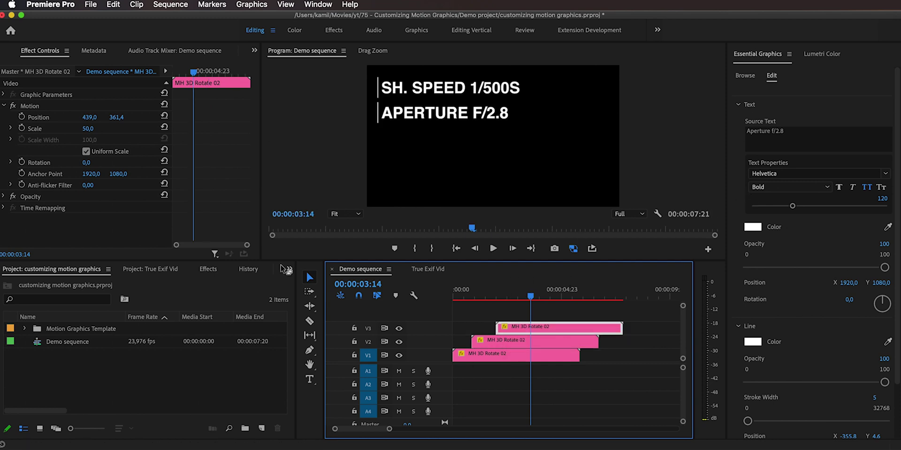
drag(118, 121, 165, 121)
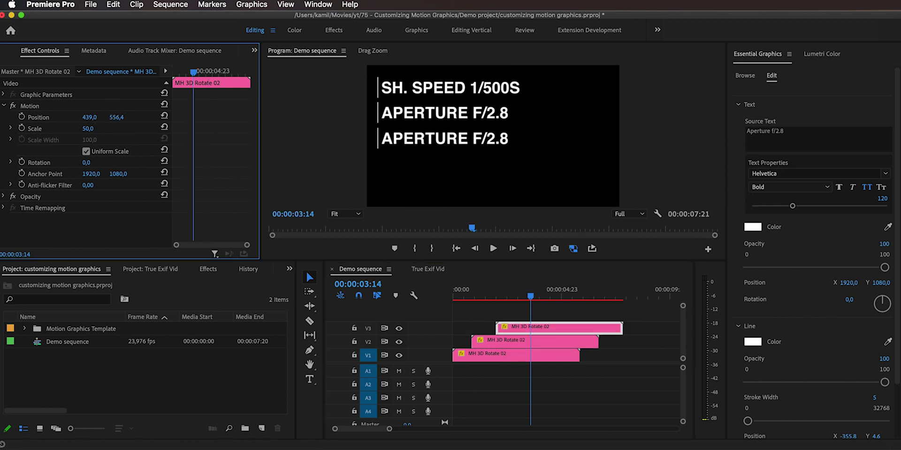
click(764, 132)
key(BackSpace)
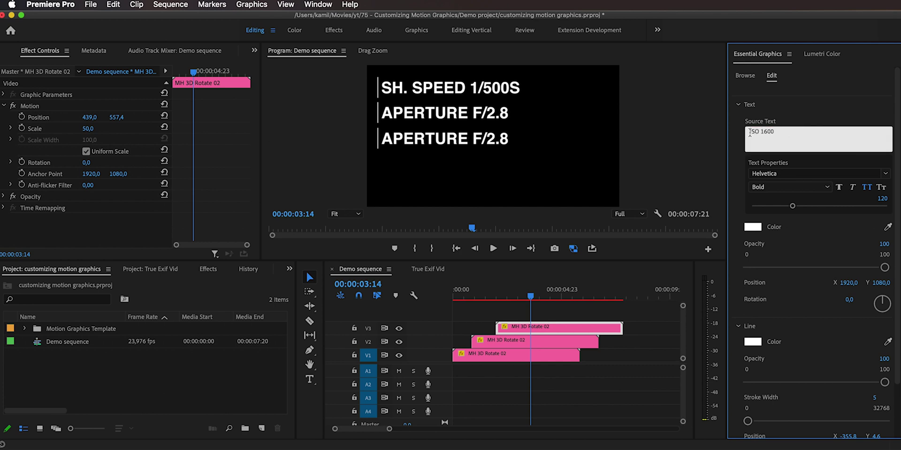
click(740, 137)
drag(488, 299, 402, 299)
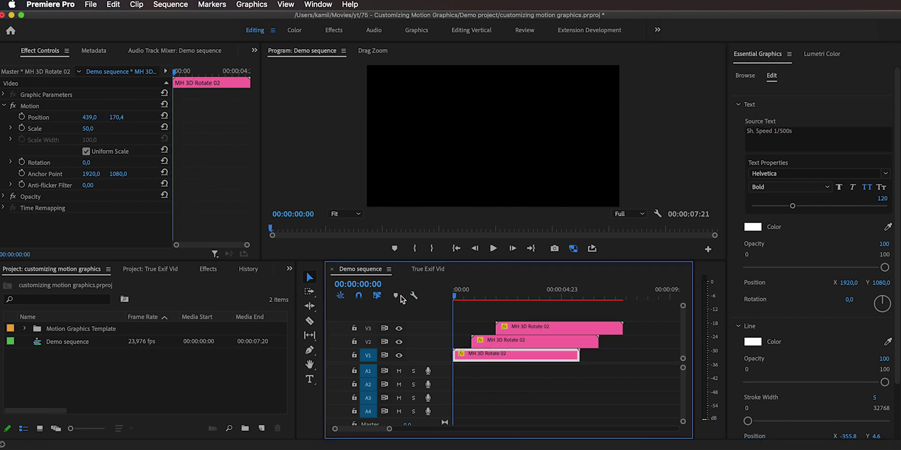
key(space)
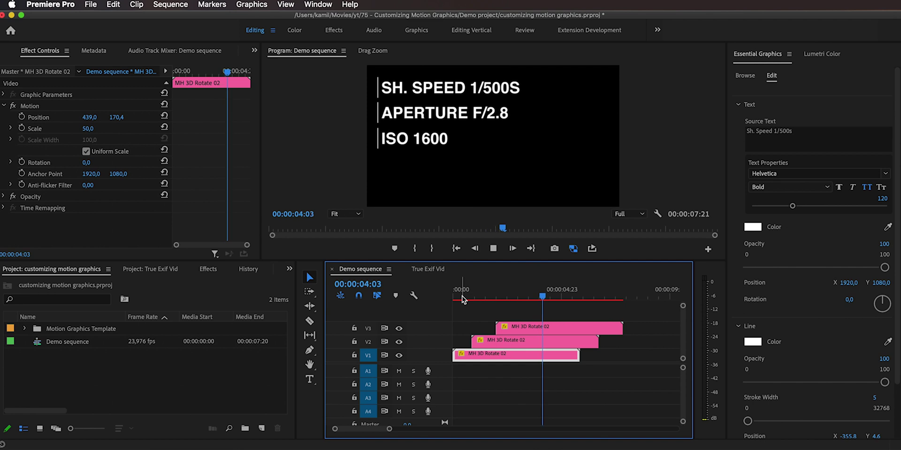
key(space)
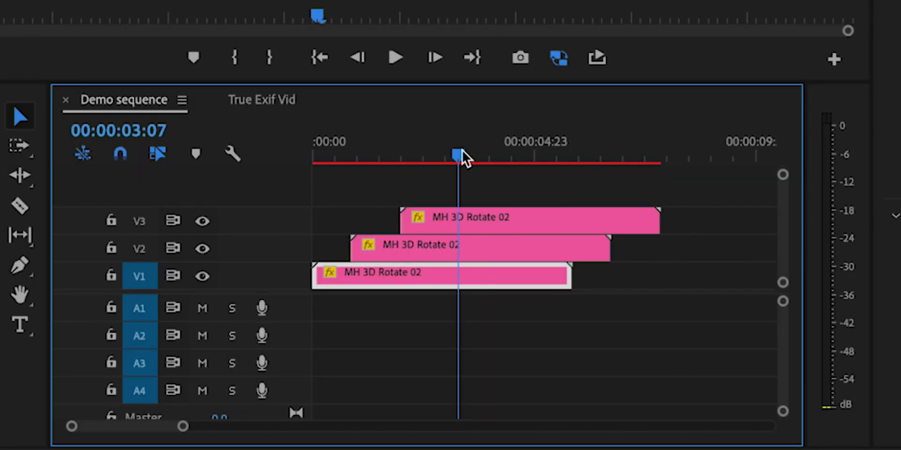
key(c)
Step: Cut the V1 and V2 titles at the playhead and shift the later pieces right by about 2 s and 1 s
click(458, 277)
click(479, 248)
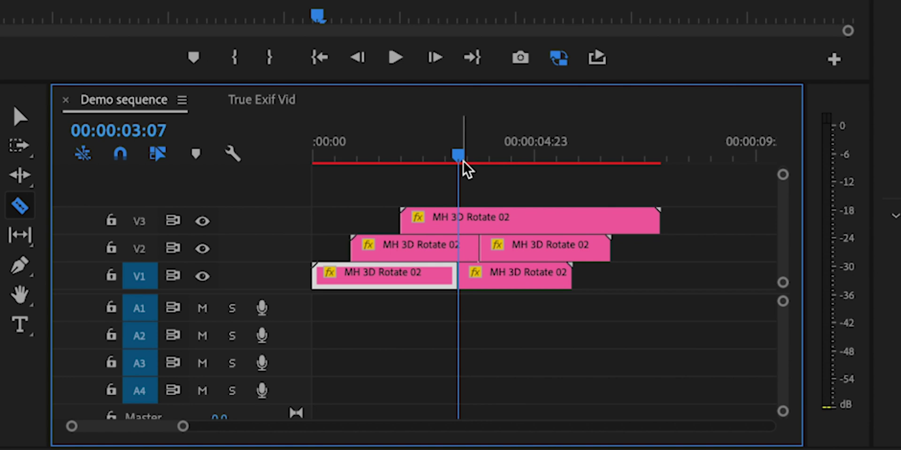
key(v)
drag(517, 247, 576, 246)
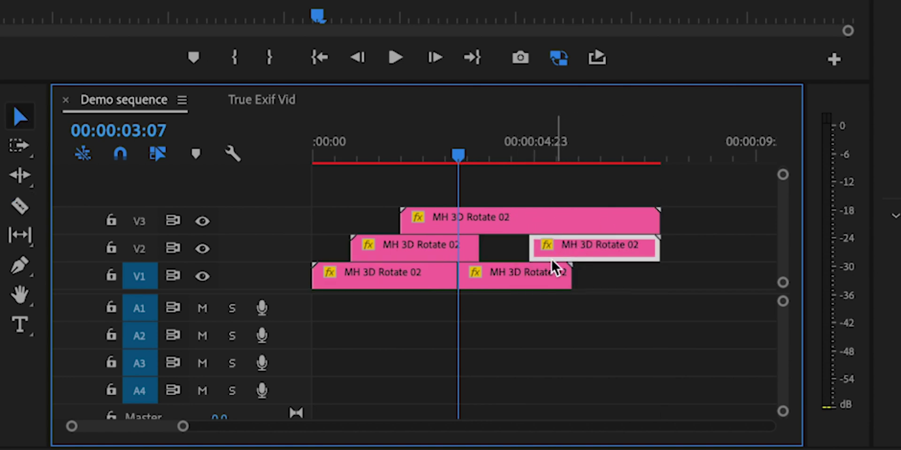
drag(526, 272, 613, 276)
key(c)
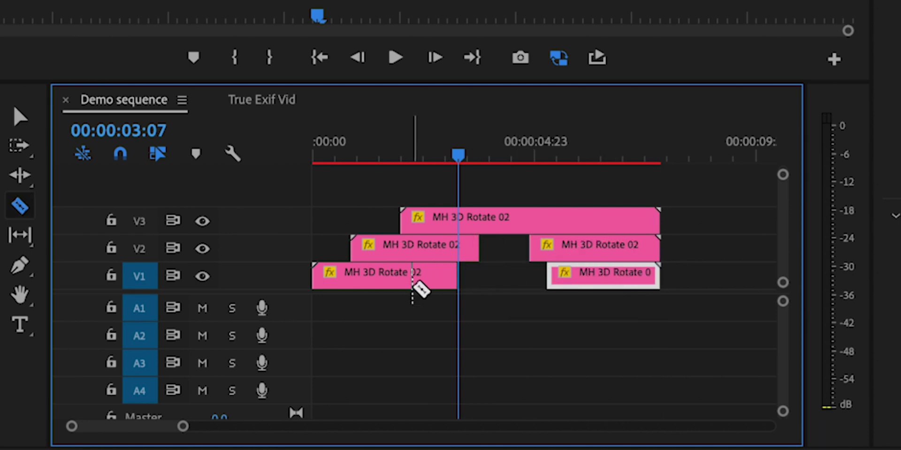
key(=)
key(=)
key(v)
click(483, 152)
key(d)
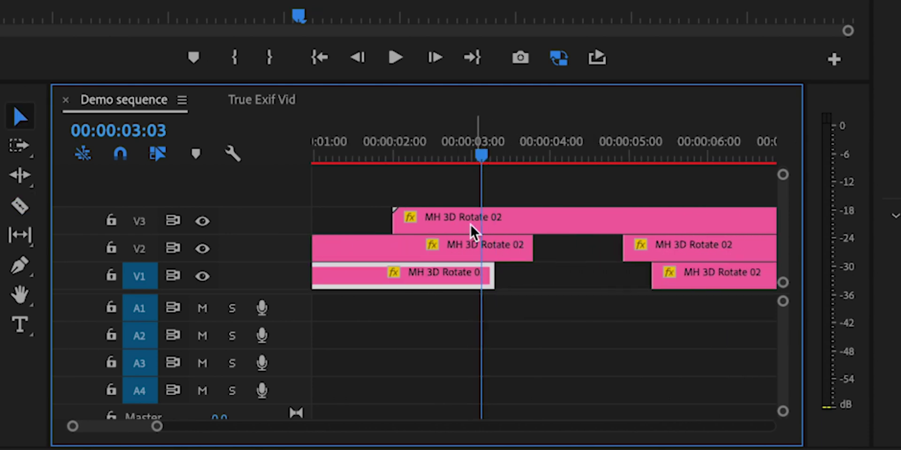
Step: Add frame holds to the V1 and V2 titles, stretching them about 2 s and 1 s to fill the gaps
right_click(461, 275)
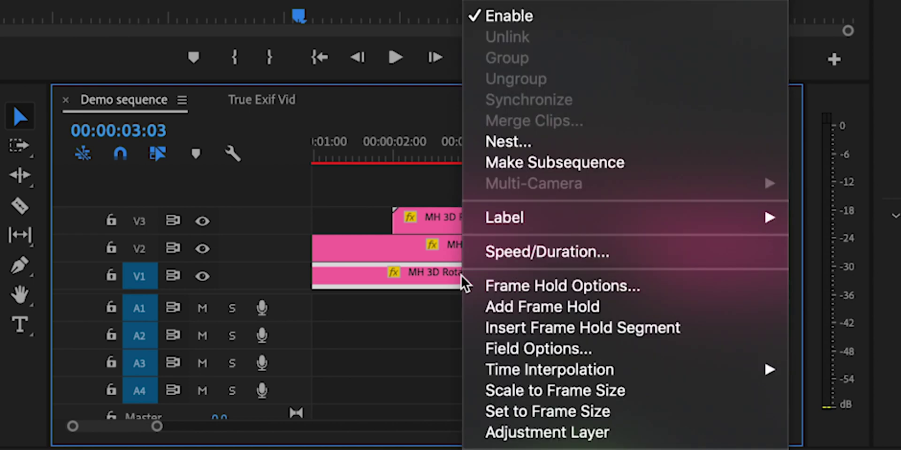
click(514, 312)
drag(502, 277, 651, 277)
click(519, 245)
click(518, 145)
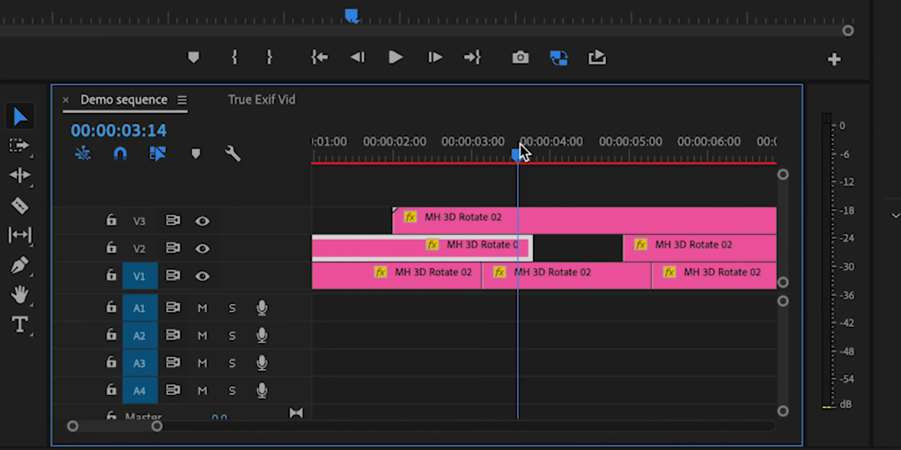
right_click(492, 249)
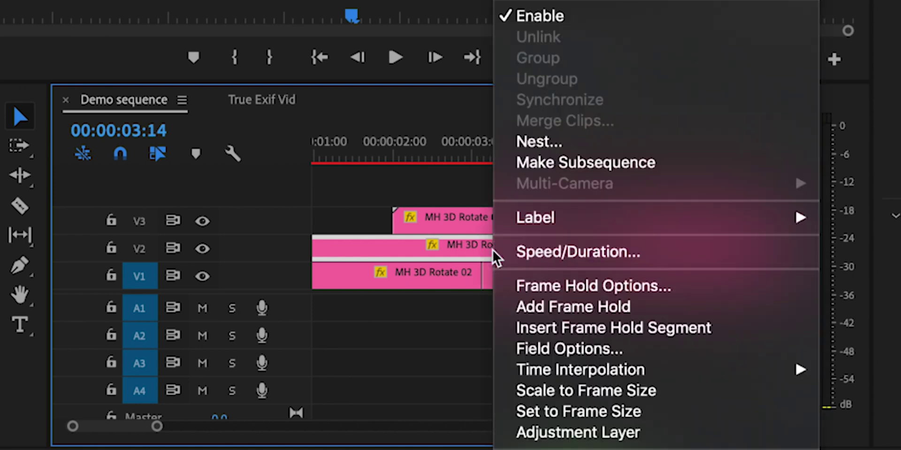
click(527, 314)
drag(547, 246, 621, 243)
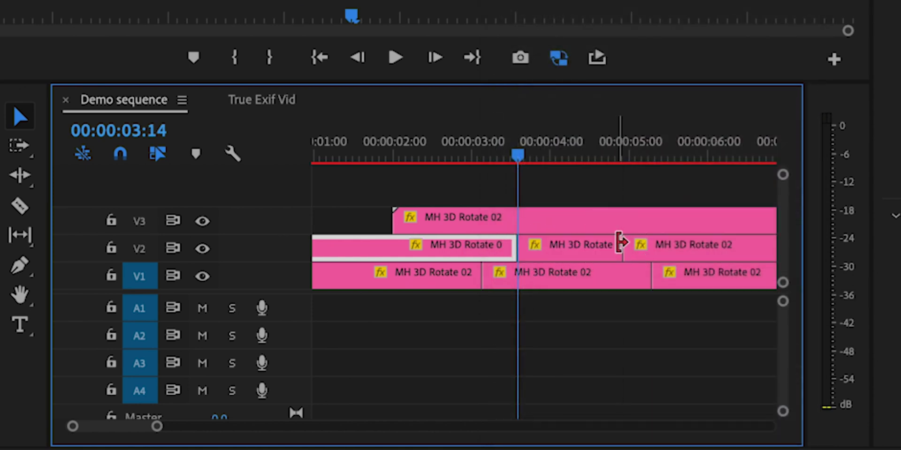
key(minus)
key(minus)
key(minus)
key(Home)
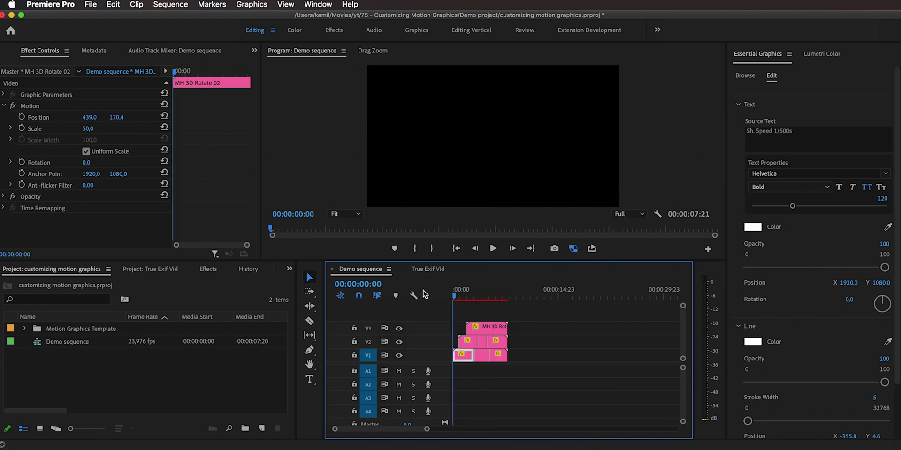
key(space)
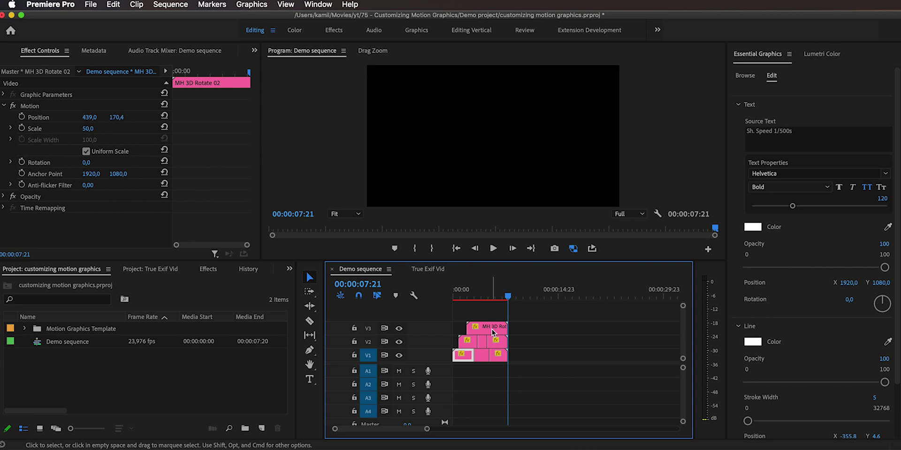
key(equal)
key(equal)
key(equal)
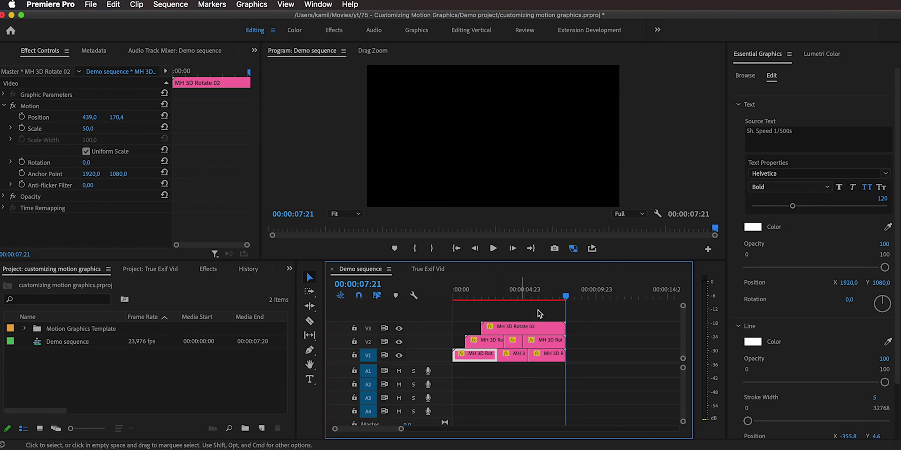
drag(547, 310, 476, 362)
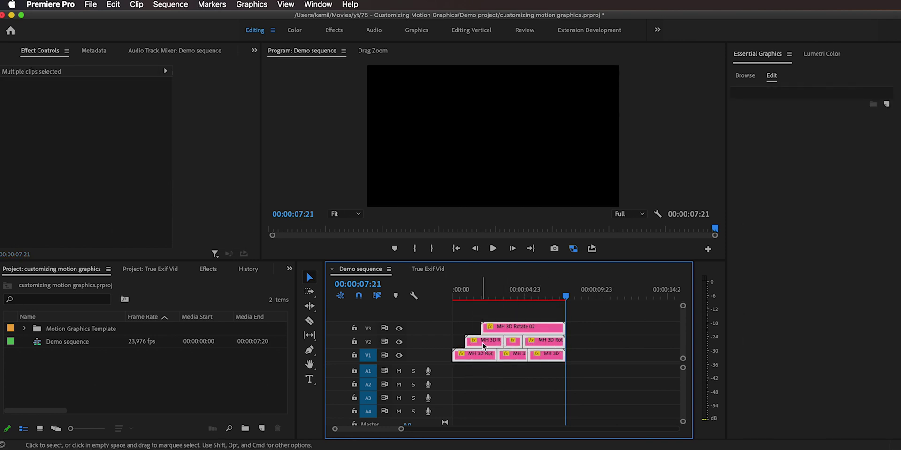
Step: Nest the selected title clips into Nested Sequence 01 and play it back from the start
right_click(483, 343)
click(506, 305)
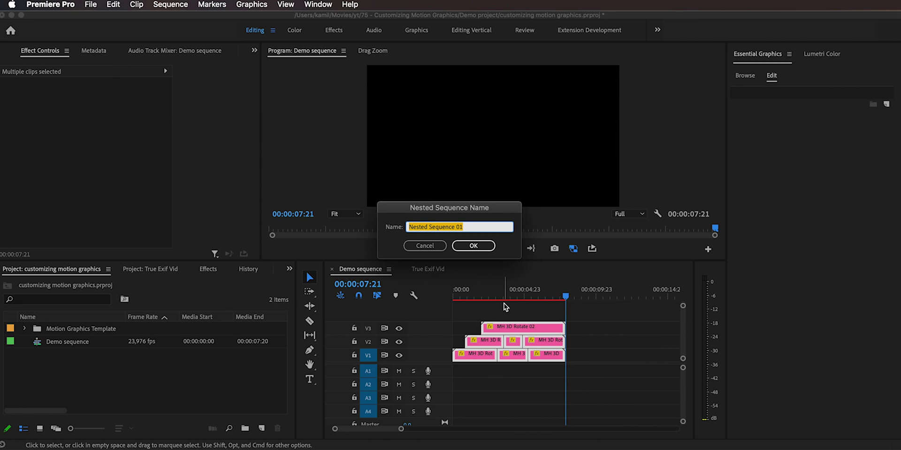
click(474, 246)
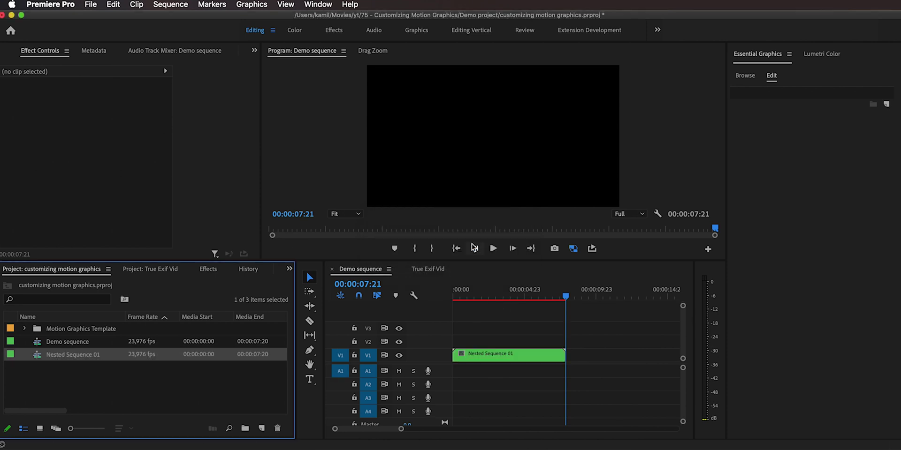
click(488, 355)
drag(463, 291, 444, 294)
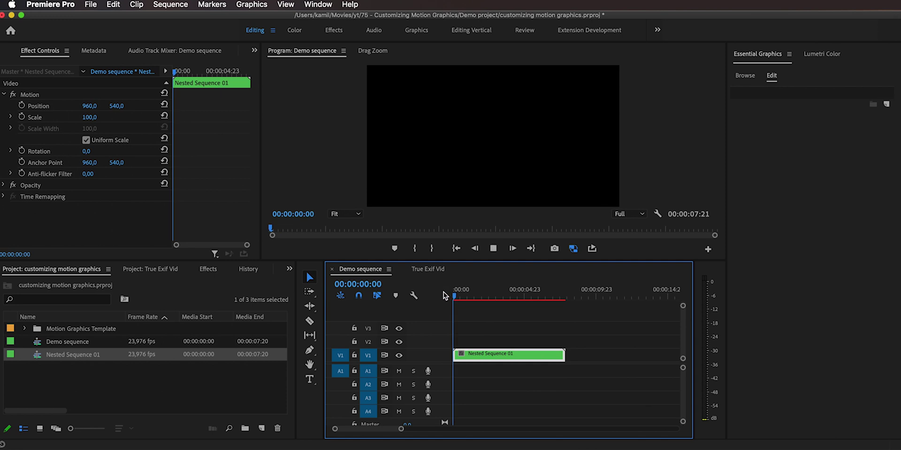
key(space)
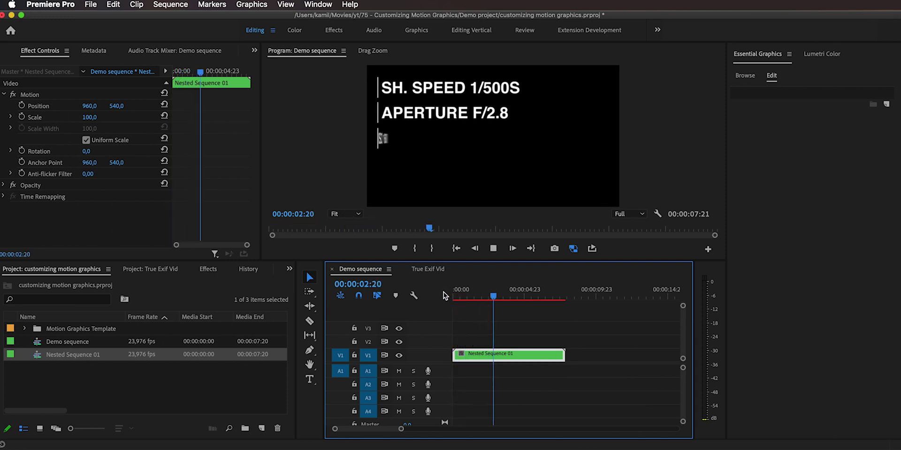
key(space)
Step: Move the nested titles down and to the right in the frame
click(58, 106)
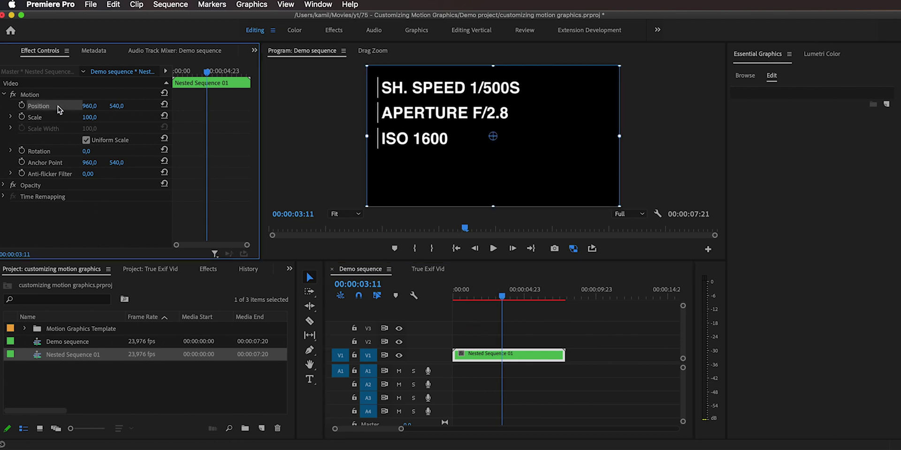
drag(399, 124, 457, 148)
click(494, 299)
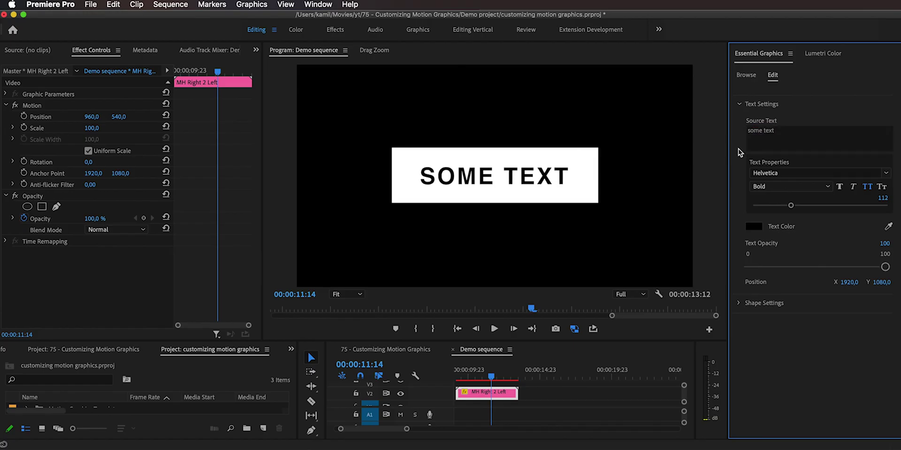
Step: Set the title text colour to dark red and adjust its opacity
click(867, 186)
click(753, 226)
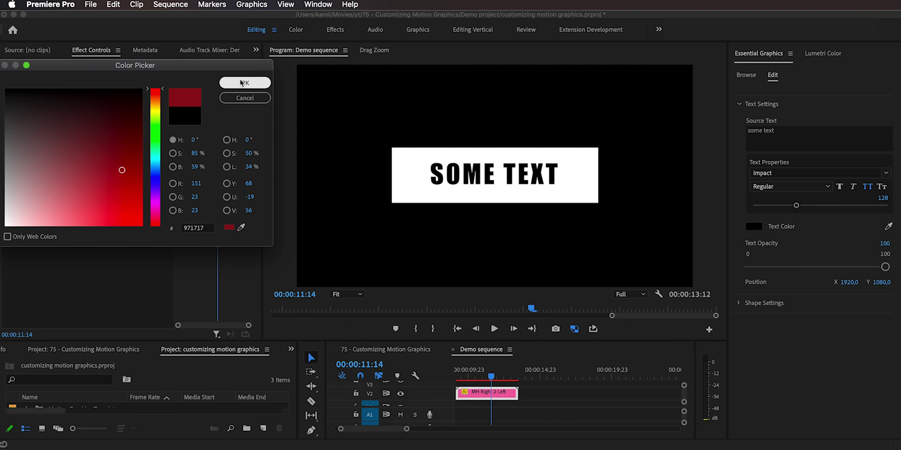
click(244, 82)
drag(886, 267, 838, 267)
scroll(774, 287, down, 3)
Step: Make the box dark green, skew it by 25 and round its corners
click(753, 260)
click(106, 120)
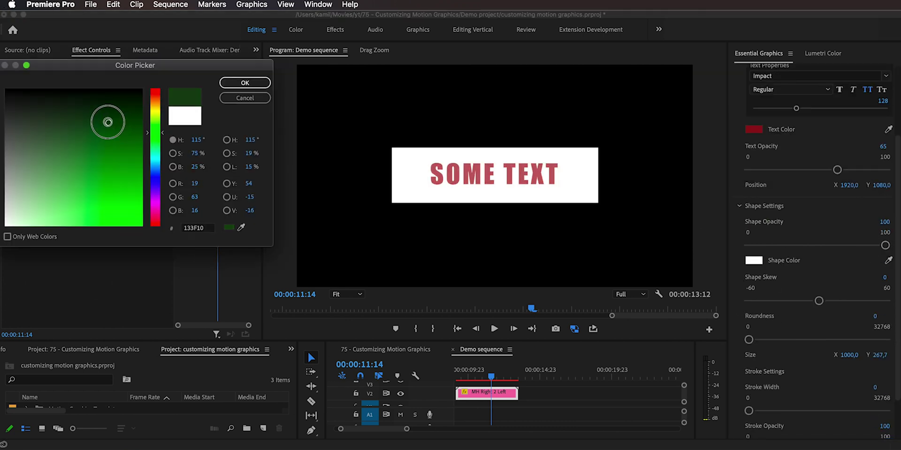
click(244, 82)
drag(819, 301, 845, 301)
drag(748, 340, 762, 340)
scroll(762, 340, down, 2)
drag(748, 358, 749, 359)
Step: Give the box a yellow outline and change the text colour to white
click(753, 413)
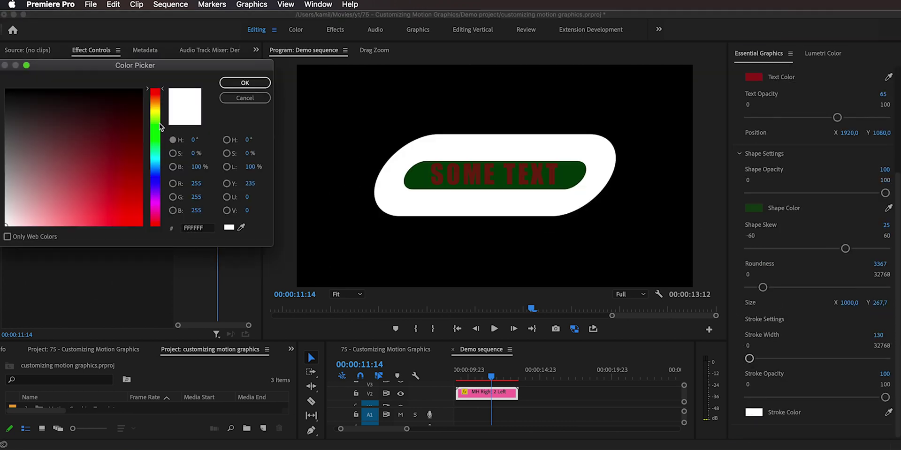
click(155, 194)
click(136, 125)
click(244, 82)
mouse_move(885, 398)
mouse_down()
mouse_move(846, 398)
mouse_move(885, 397)
mouse_up()
click(754, 77)
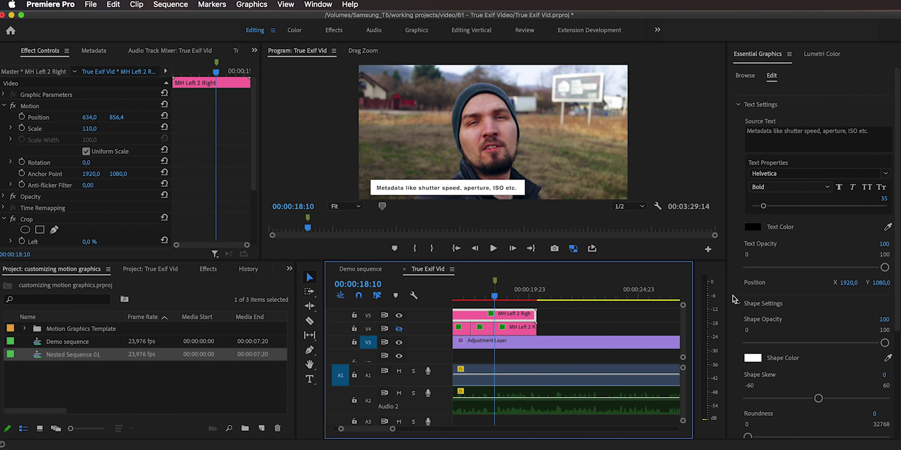
Step: Switch off the Crop effect on the lower-third and move the box up over the face
scroll(735, 299, down, 3)
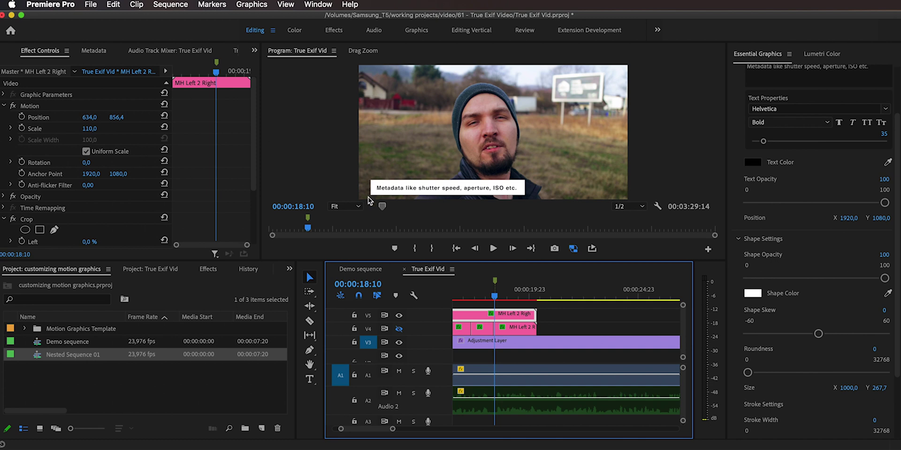
scroll(79, 209, down, 3)
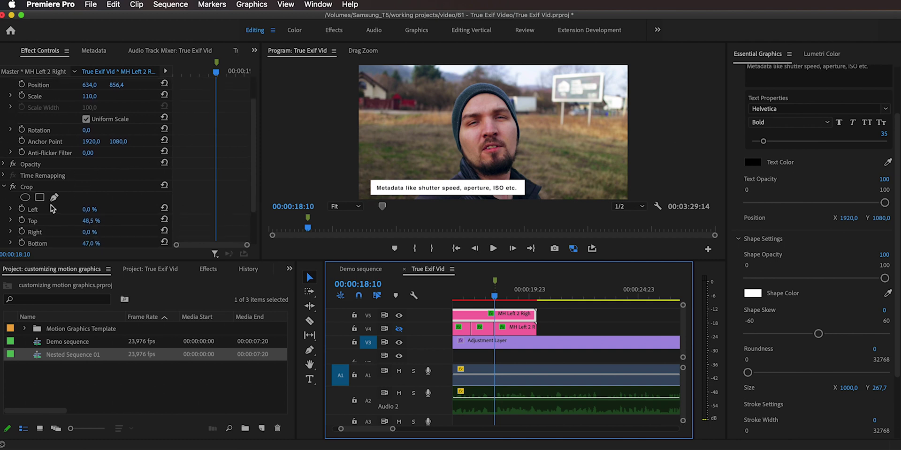
click(14, 187)
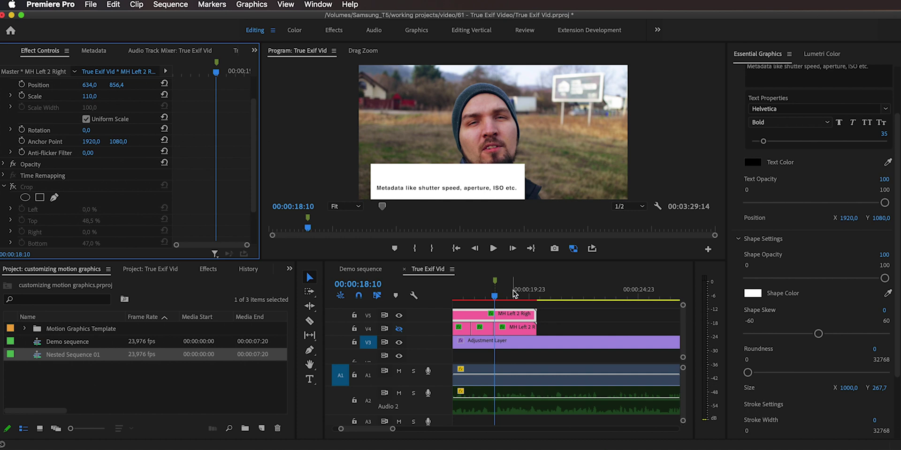
click(515, 314)
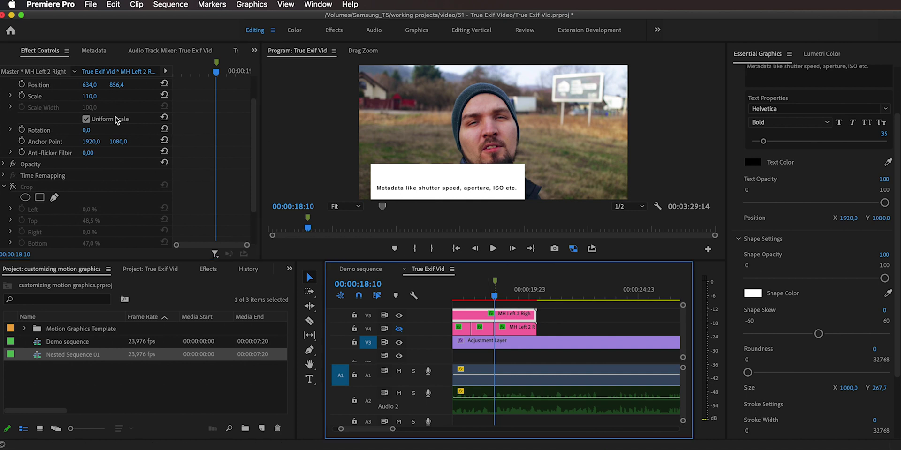
click(52, 84)
drag(421, 183, 464, 133)
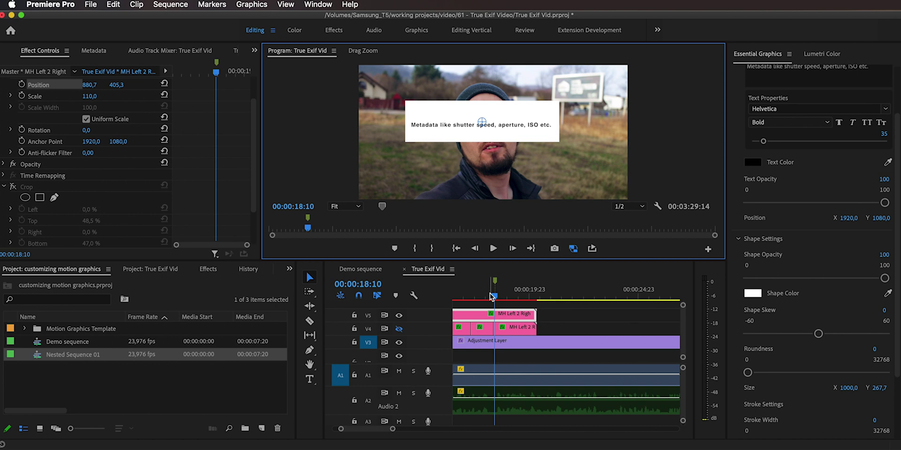
Step: Enlarge the white box in Shape Settings to 1000.0 × 267.7
click(685, 324)
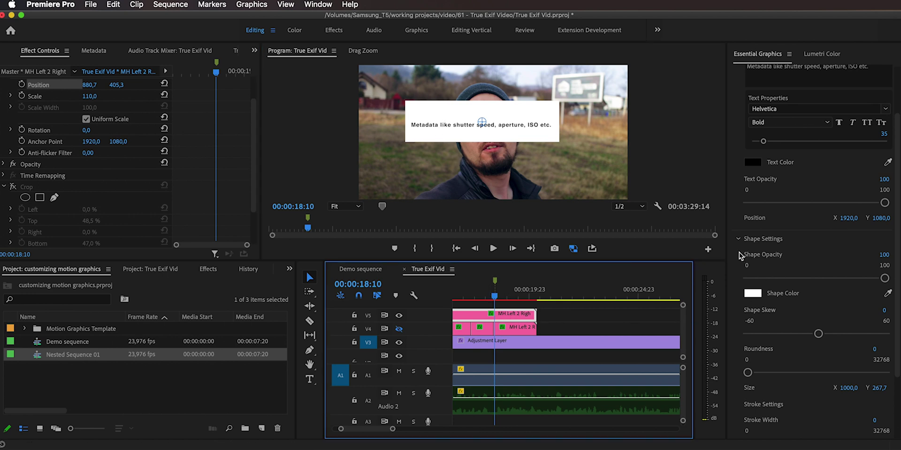
scroll(739, 252, down, 3)
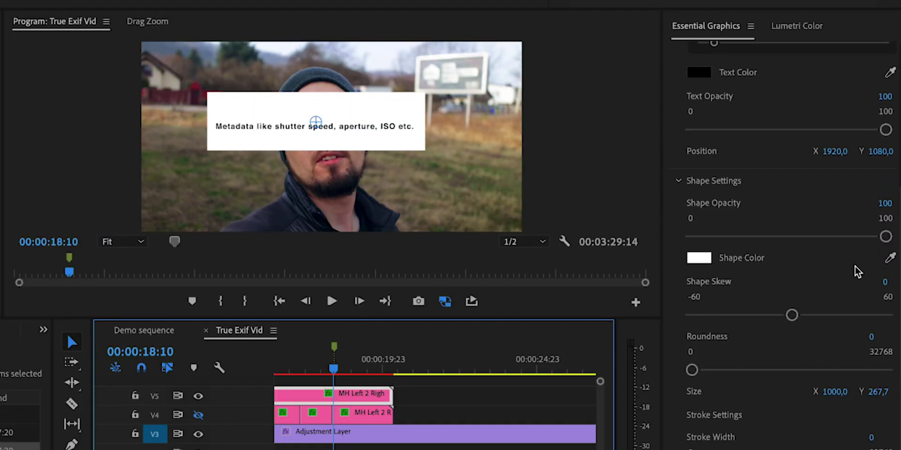
click(857, 238)
mouse_move(835, 392)
mouse_down()
mouse_move(870, 391)
mouse_move(843, 391)
mouse_up()
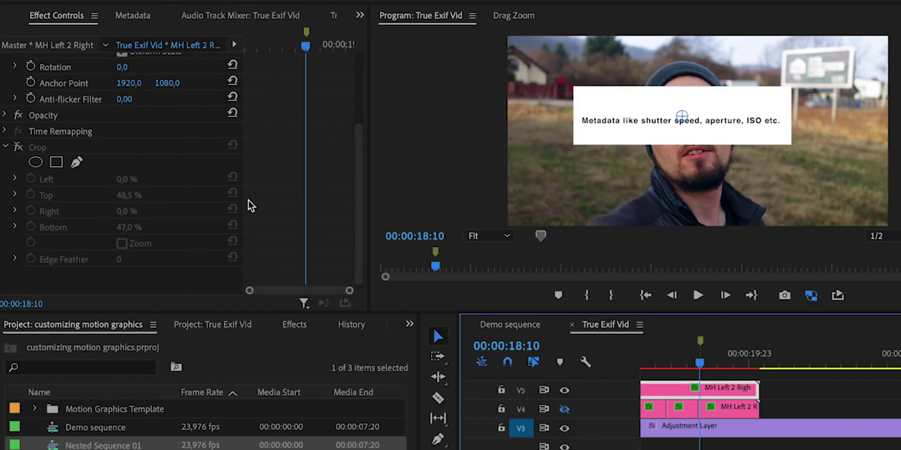
Step: Re-enable the Crop effect in Effect Controls for the MH Left 2 Right box
click(14, 147)
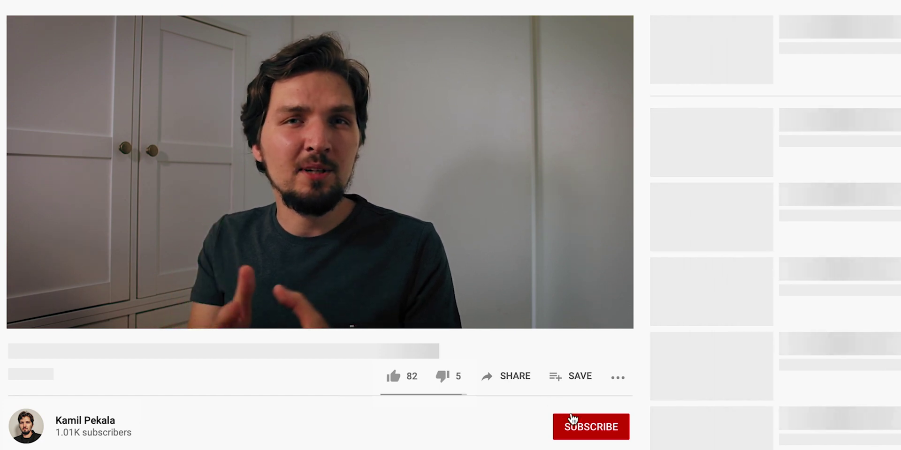
Step: Subscribe to the presenter's channel and turn on its bell notifications
click(583, 426)
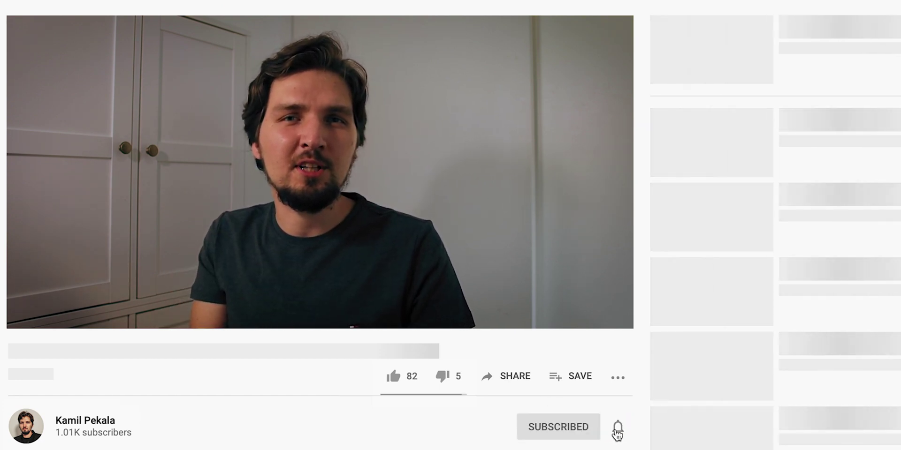
click(617, 427)
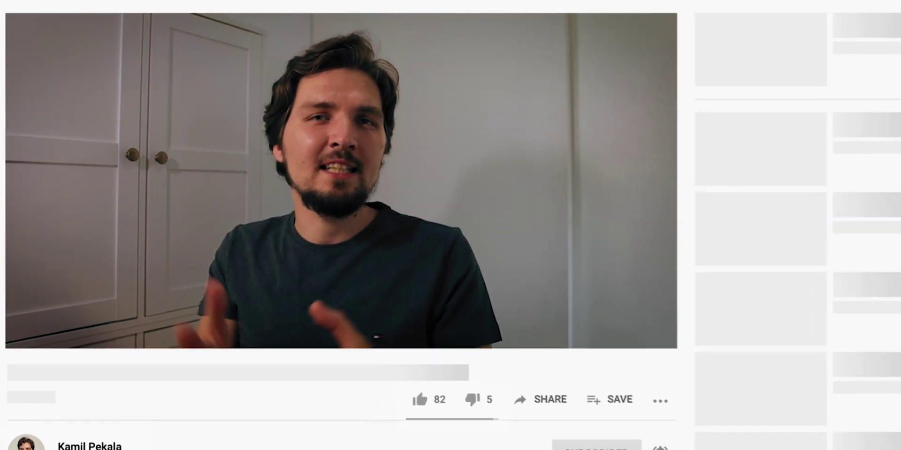